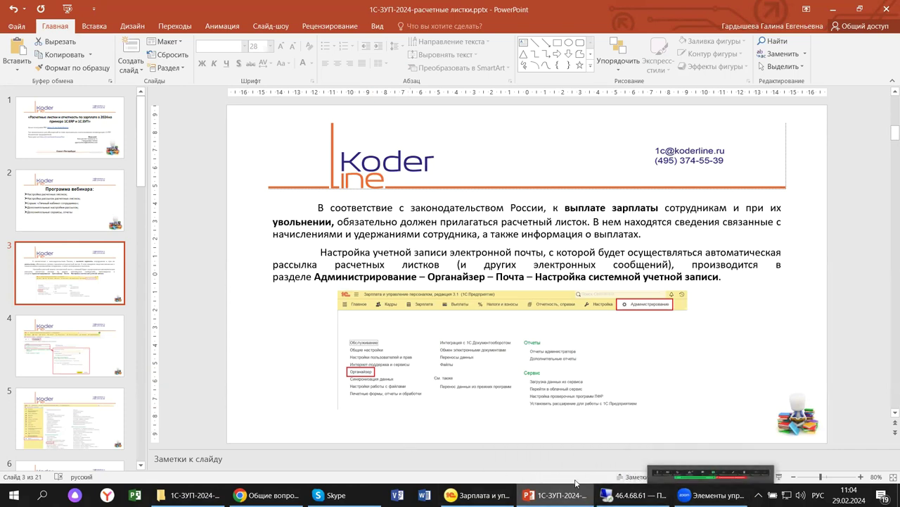
# Switch to the remote 1C:ERP session, open the "Расчетный листок" salary report, and allow the requested local Zoom recording.
pyautogui.moveTo(630, 494)
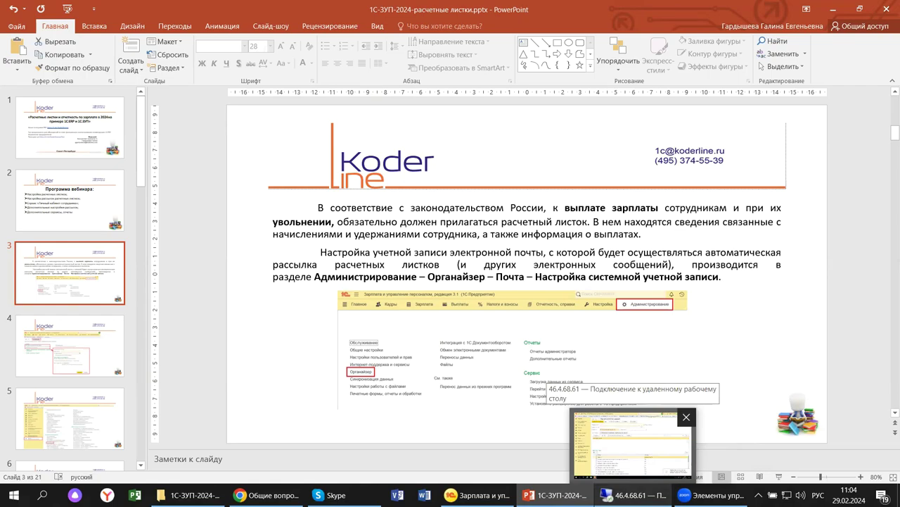
pyautogui.click(631, 443)
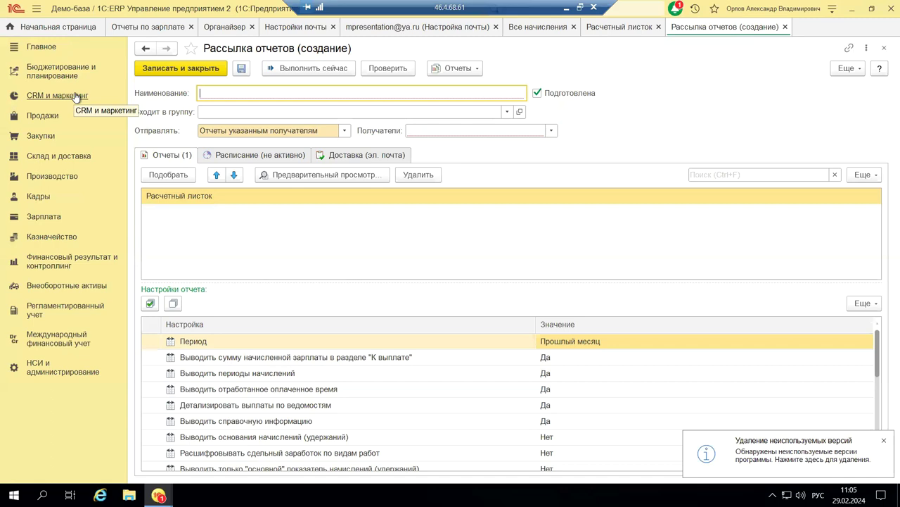
pyautogui.click(40, 219)
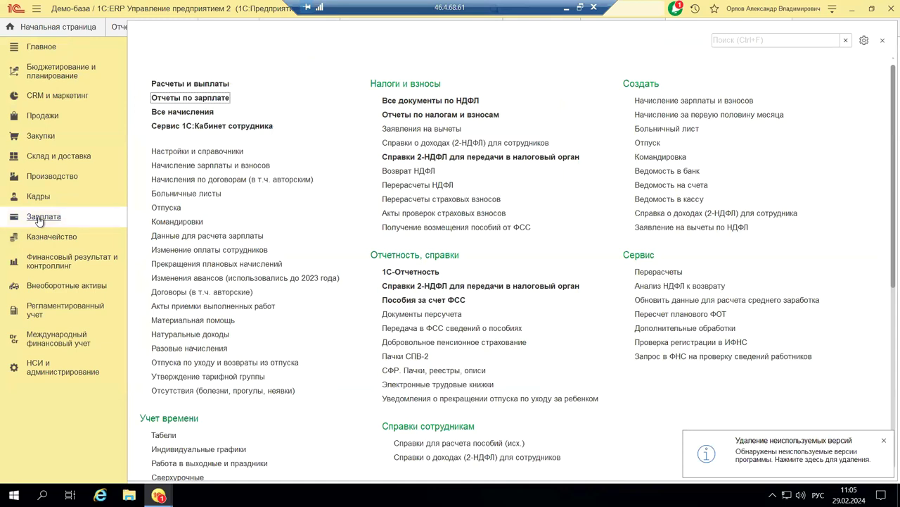
pyautogui.click(200, 98)
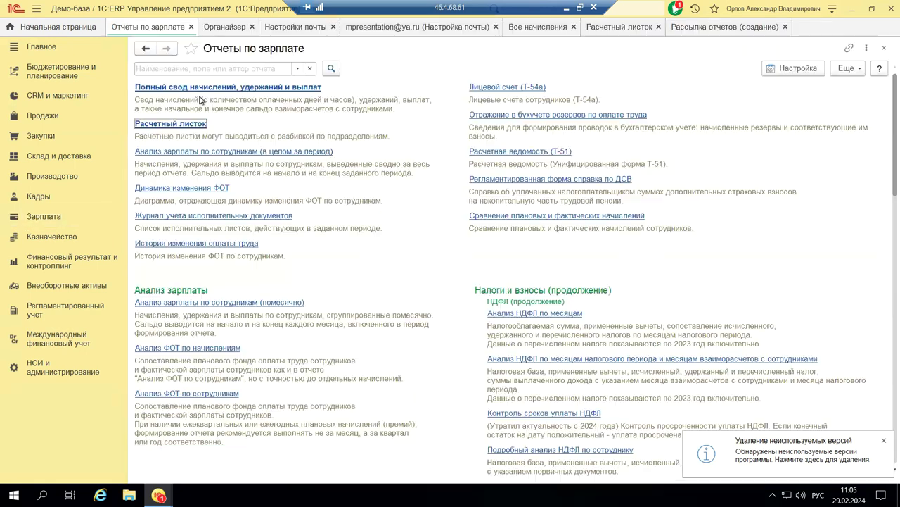
pyautogui.click(169, 124)
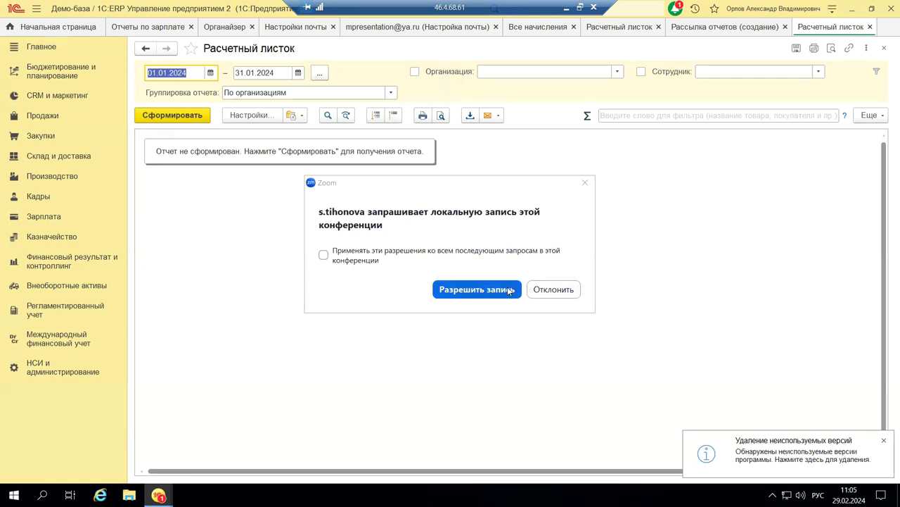
pyautogui.click(401, 260)
pyautogui.click(477, 289)
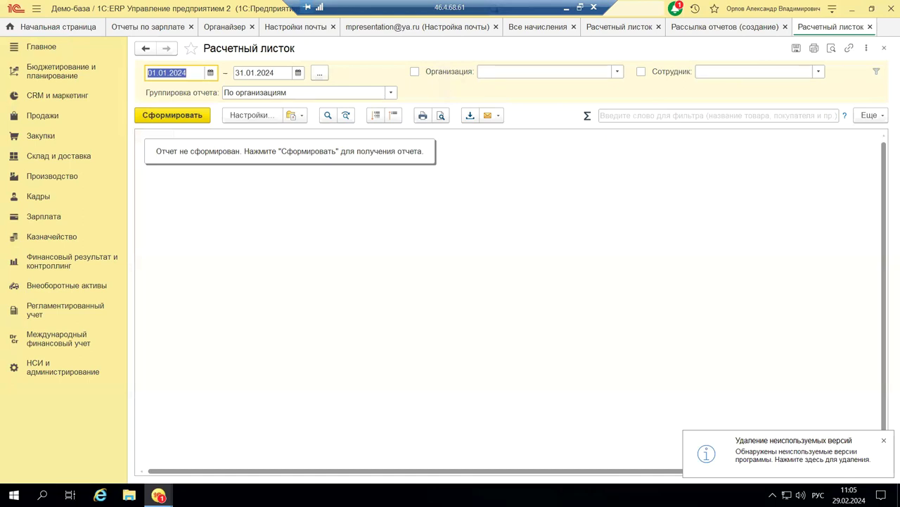
# Switch to the "Зарплата и управление персоналом КОРП" database and open its "Отчеты по зарплате" list.
pyautogui.moveTo(158, 494)
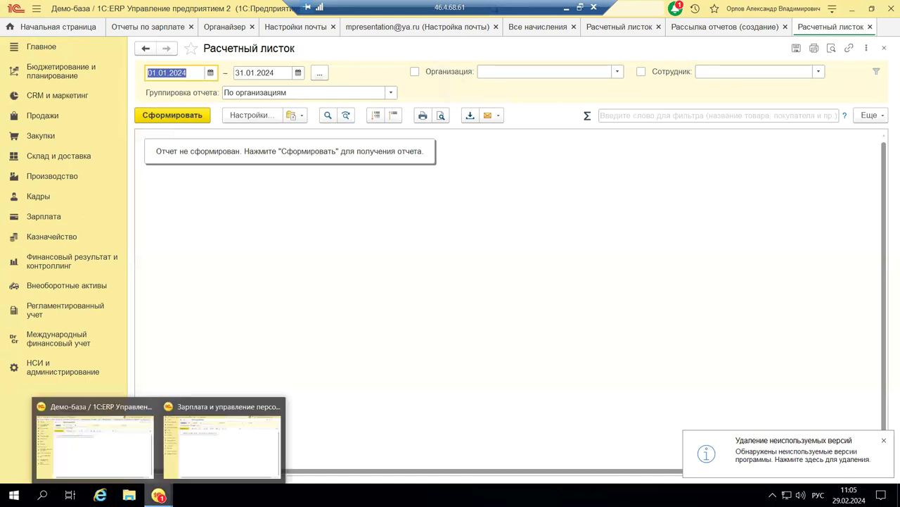
pyautogui.click(201, 473)
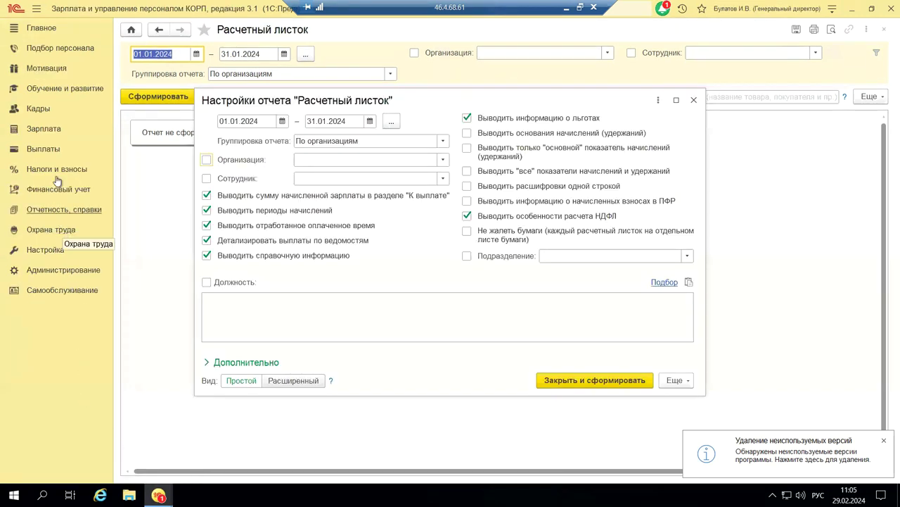
pyautogui.click(43, 129)
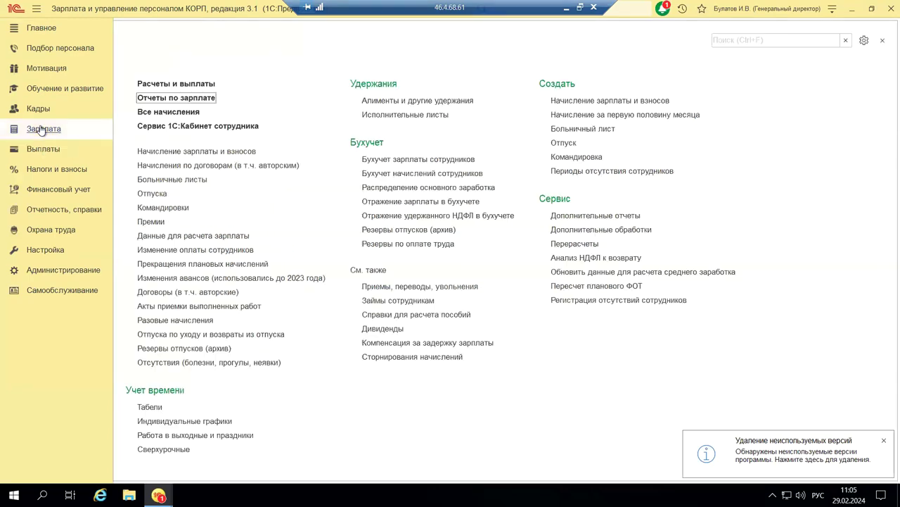
pyautogui.click(203, 99)
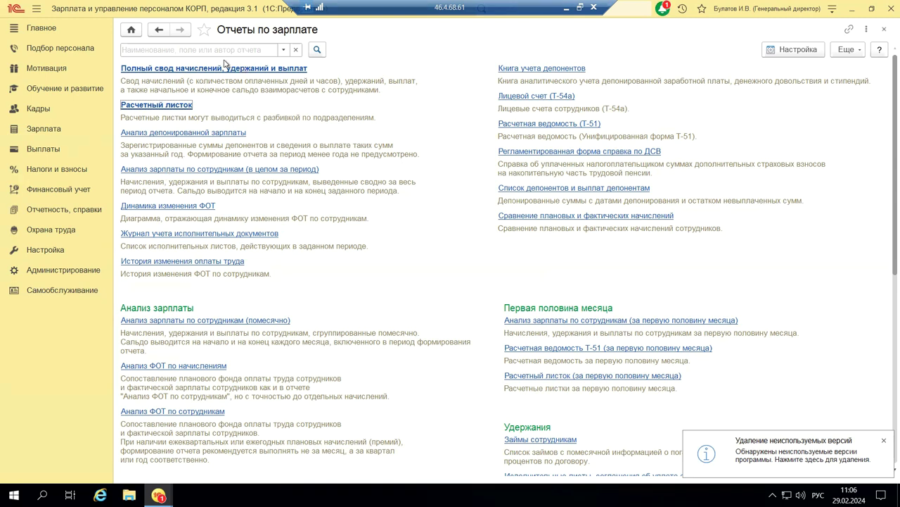
# View the February 2024 first-half accrual document from the "Все начисления" list, then close it.
pyautogui.click(42, 133)
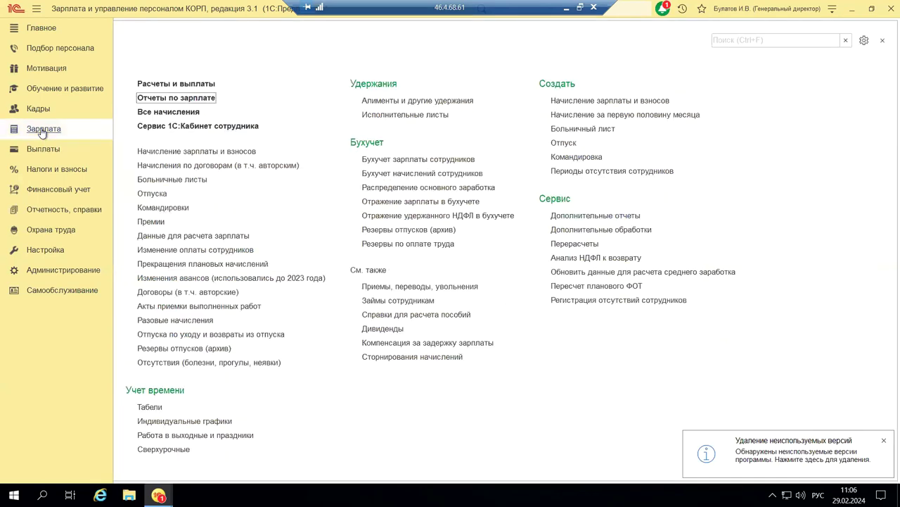
pyautogui.click(177, 112)
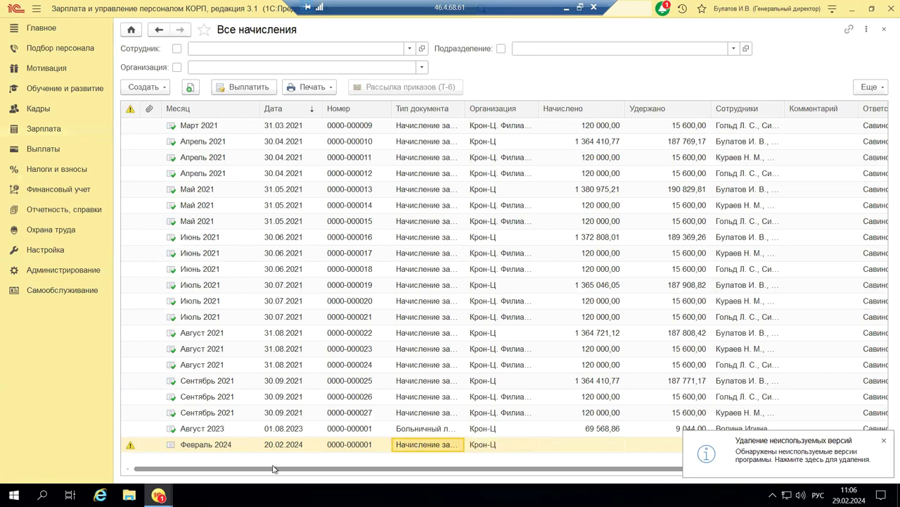
pyautogui.doubleClick(434, 444)
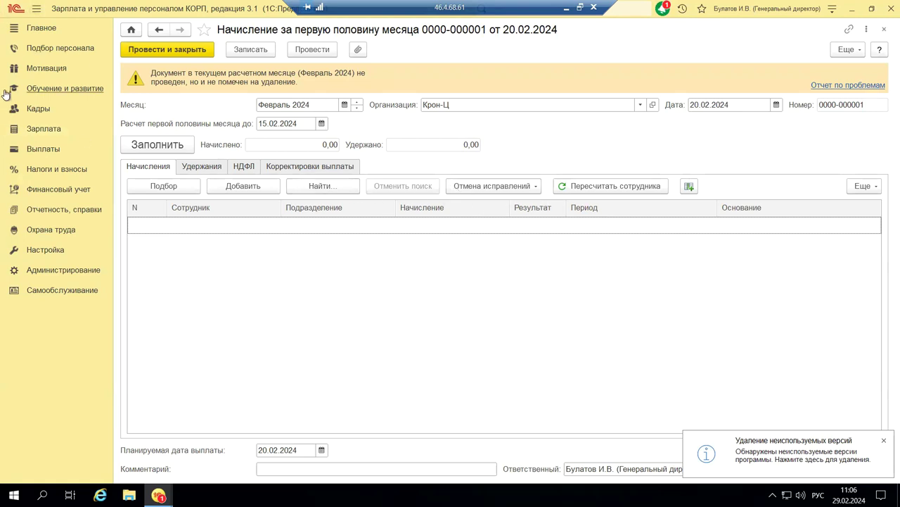
pyautogui.click(885, 30)
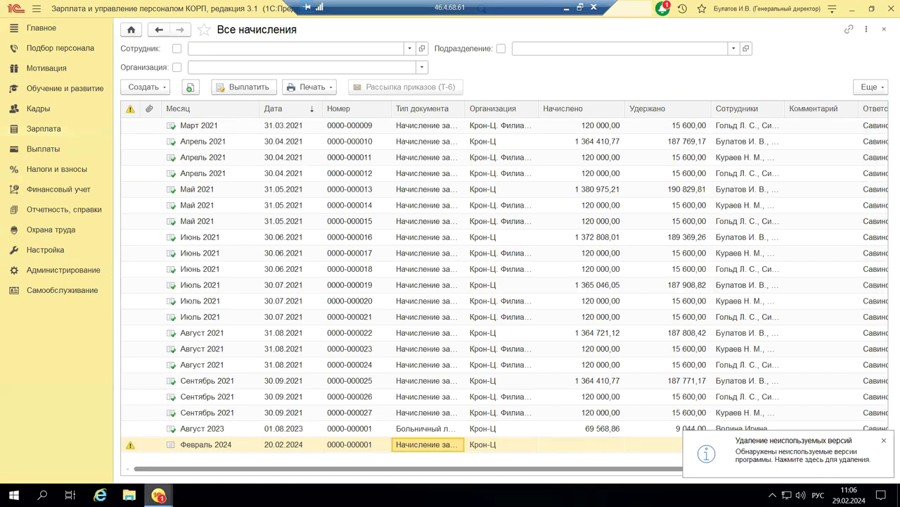
# Switch back to the 1C:ERP demo database and open the January 2024 accrual document dated 15.01.2024 from "Все начисления".
pyautogui.moveTo(152, 493)
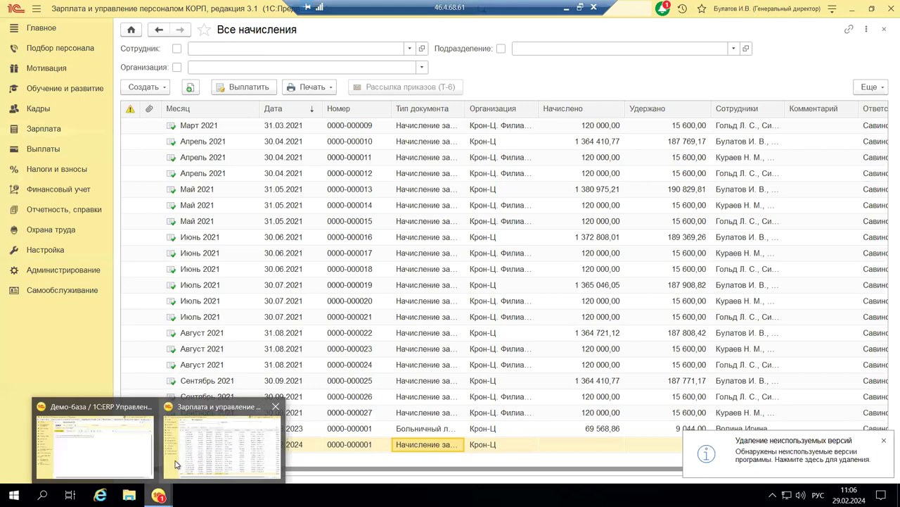
pyautogui.click(130, 447)
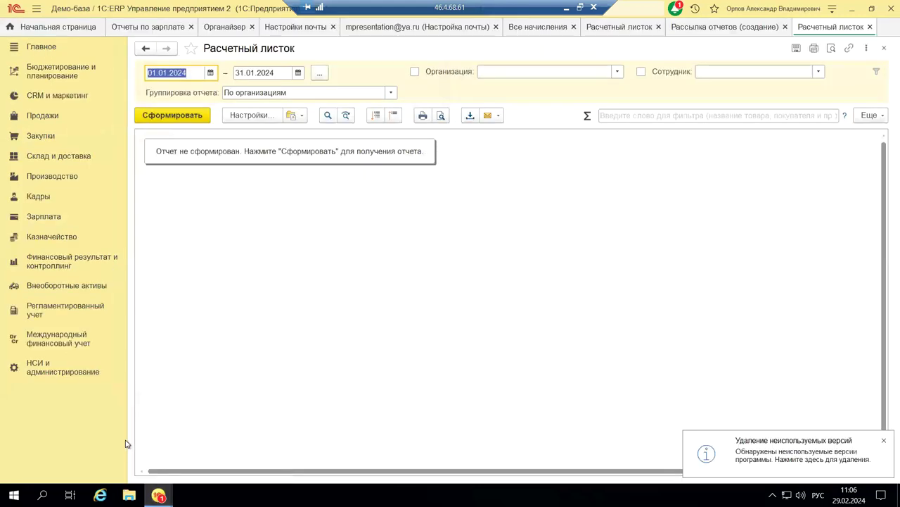
pyautogui.click(41, 137)
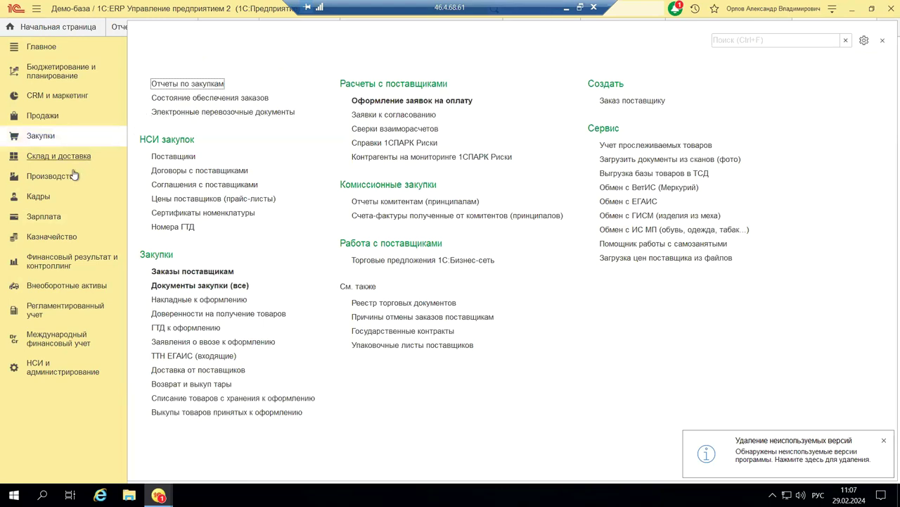
pyautogui.click(33, 217)
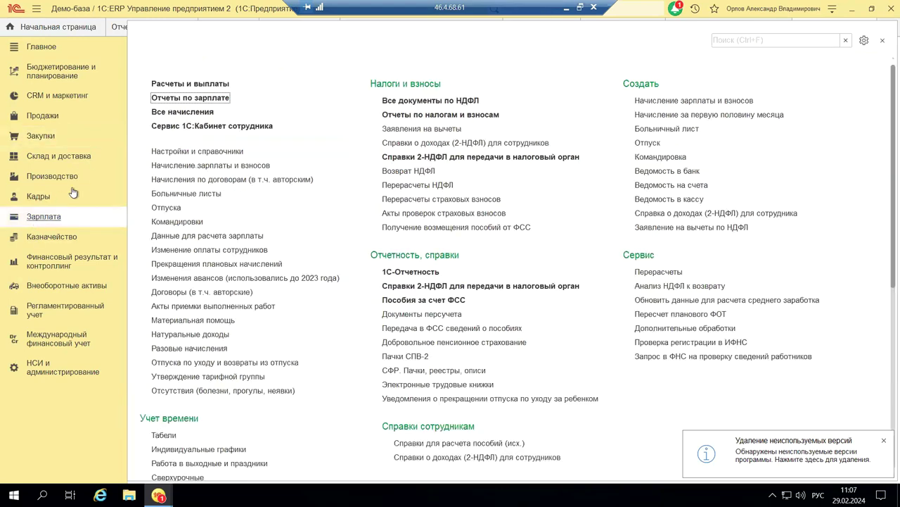
pyautogui.click(202, 110)
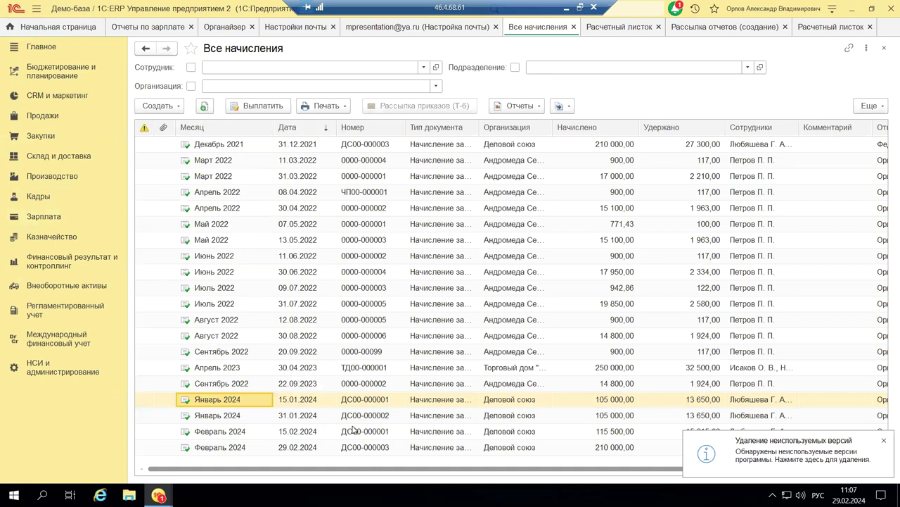
pyautogui.click(528, 399)
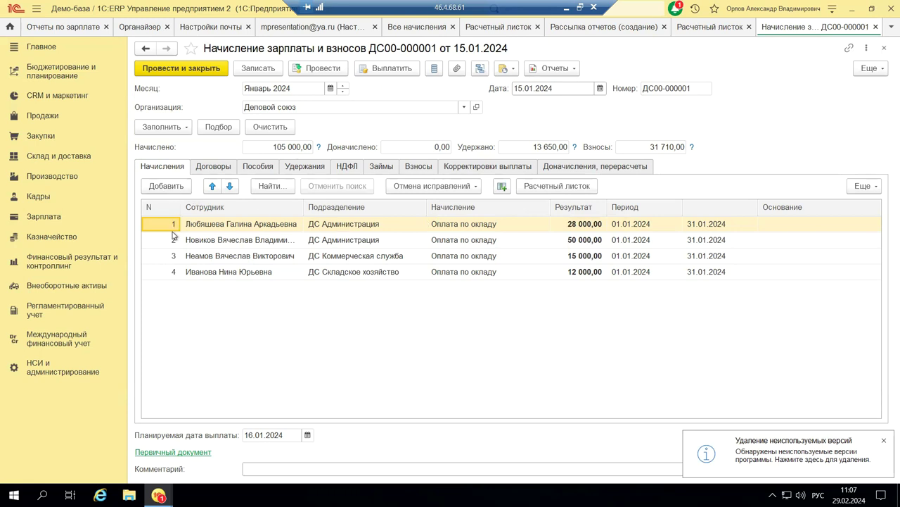
# View the payslip for the employee in the accrual document's second row, then close the printed form.
pyautogui.click(421, 242)
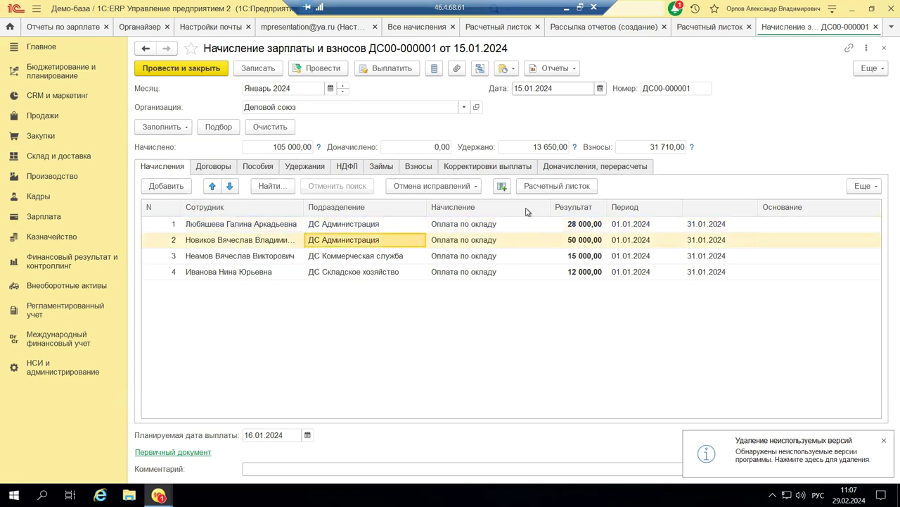
pyautogui.click(545, 187)
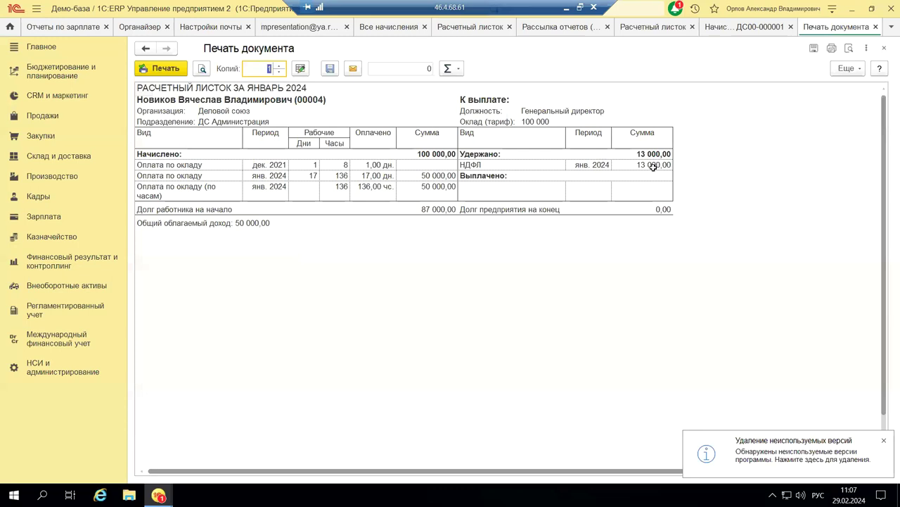
pyautogui.click(884, 48)
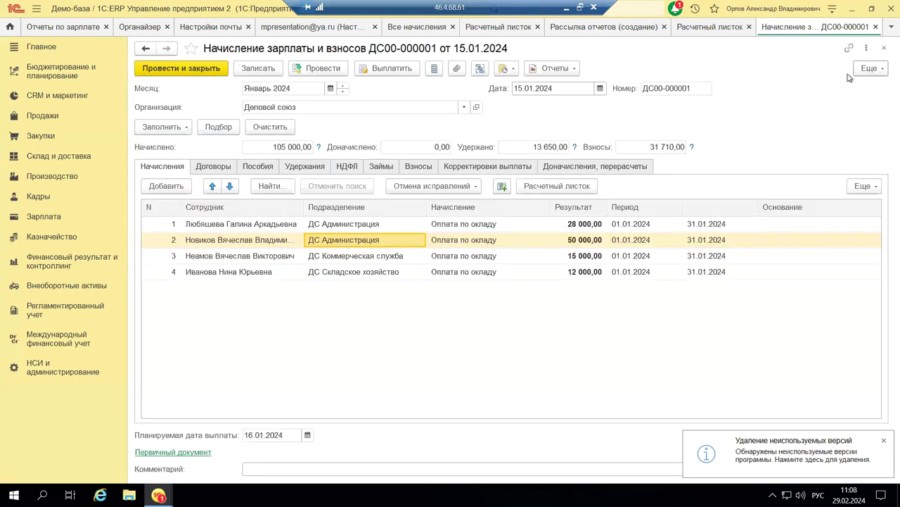
# Switch to the PowerPoint presentation and show slide 4 about the system mail account setup.
pyautogui.click(565, 7)
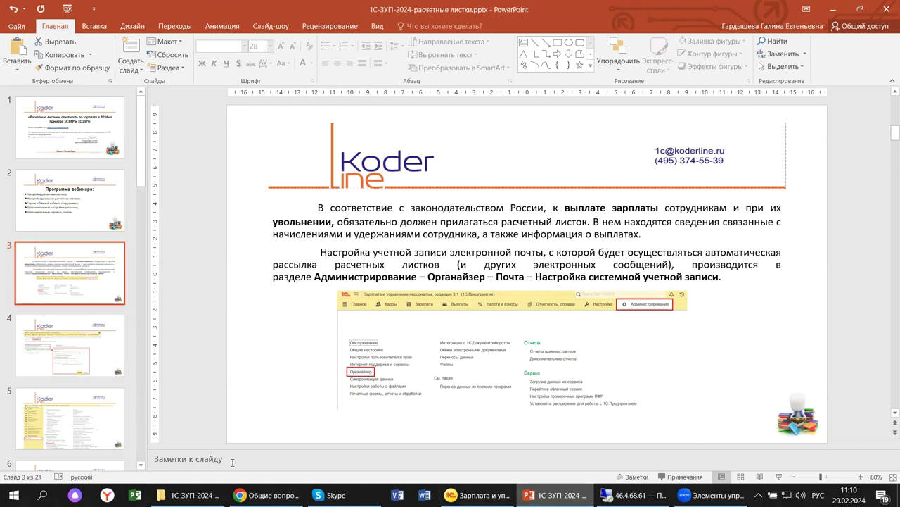
pyautogui.click(60, 354)
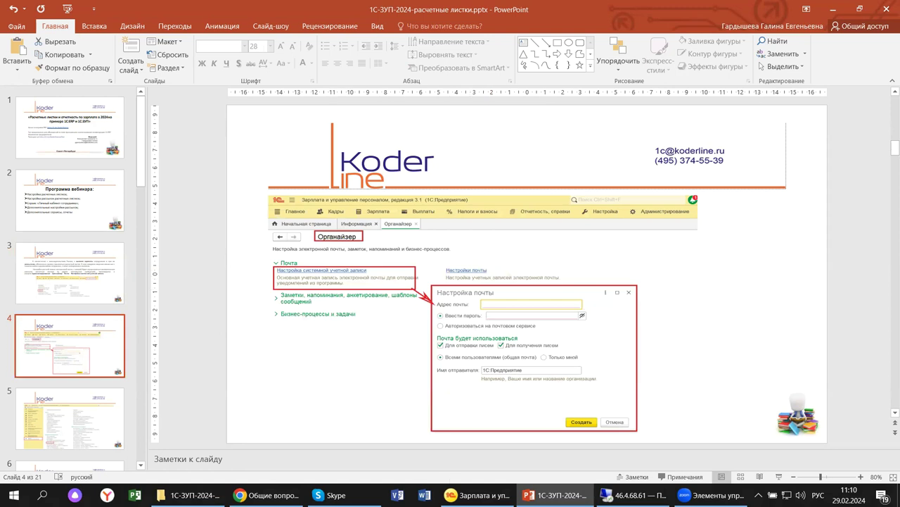
# Return to the remote 1C:ERP session and open the "Настройки почты" account list from the "Органайзер" administration settings.
pyautogui.moveTo(624, 494)
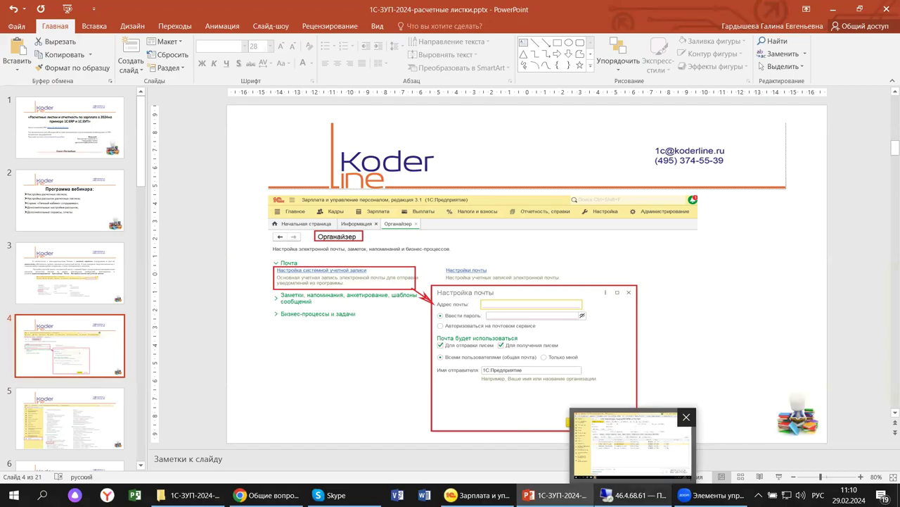
pyautogui.click(629, 494)
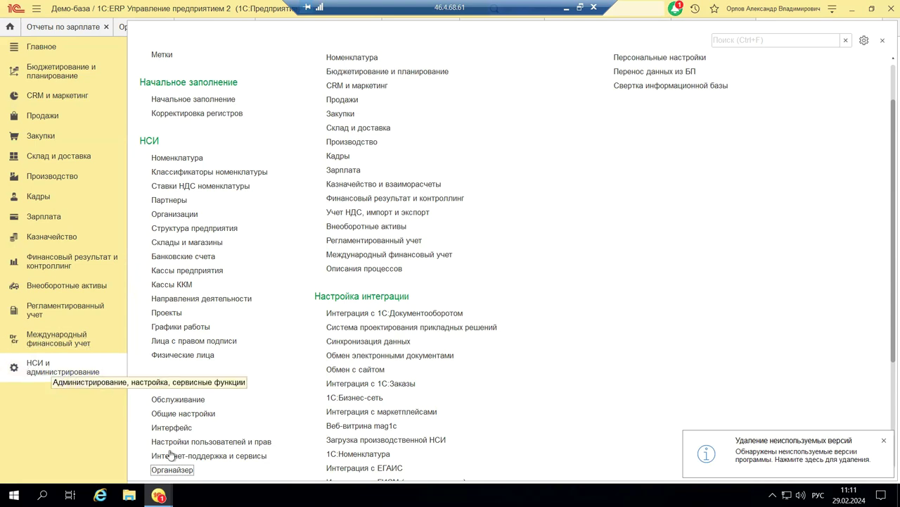
pyautogui.click(182, 472)
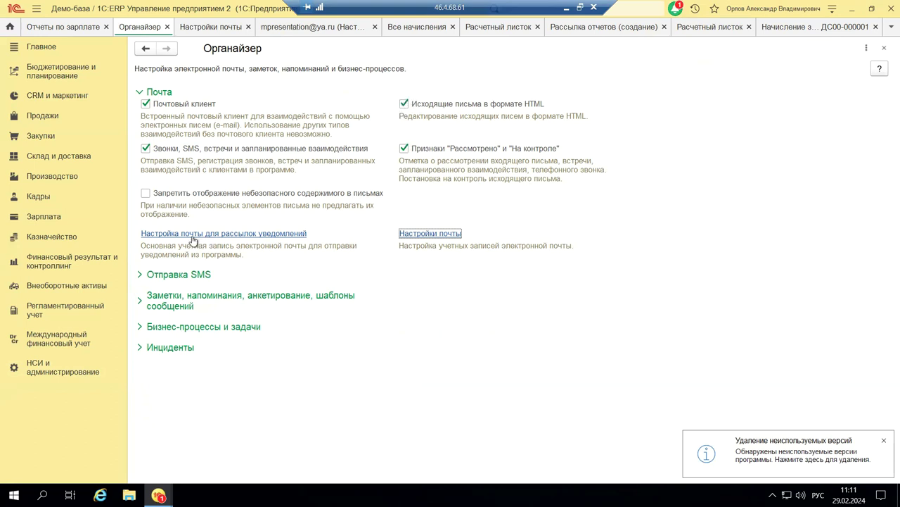
pyautogui.click(412, 235)
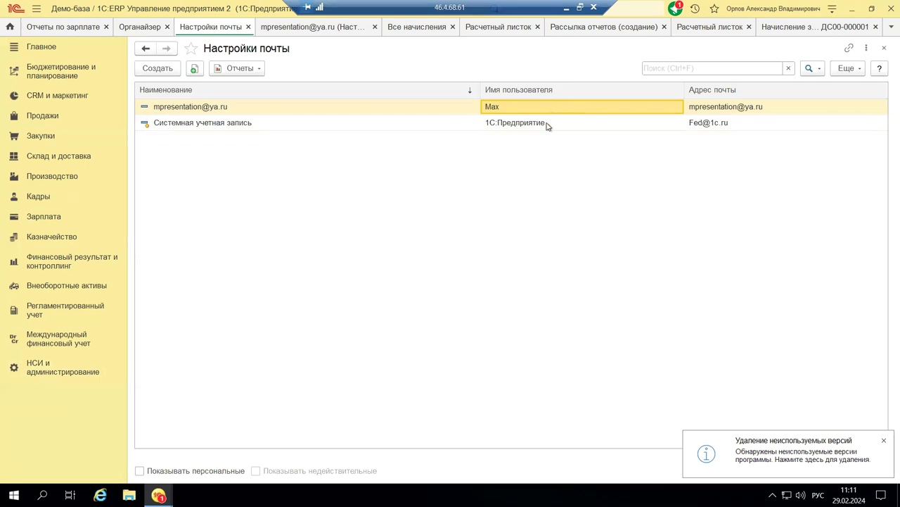
# Open the first mail account in the list and examine its available mail types without changing the selection.
pyautogui.doubleClick(490, 107)
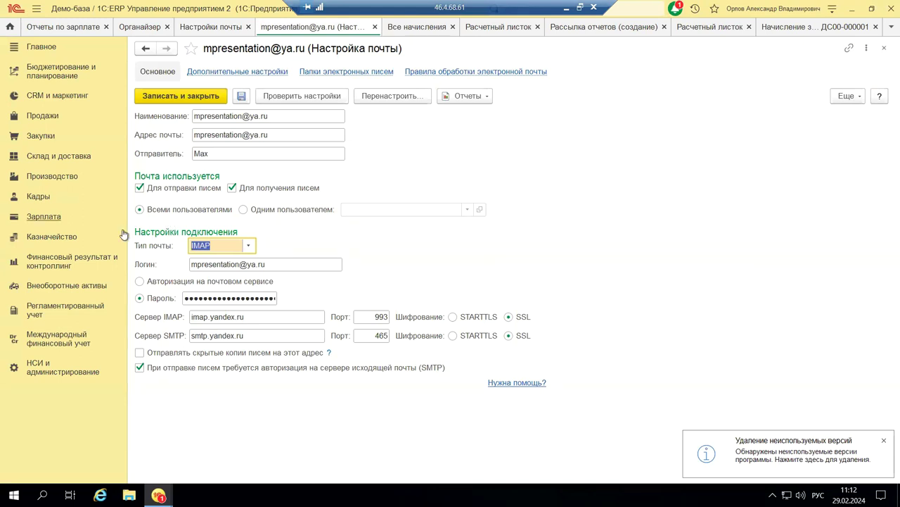
pyautogui.click(247, 247)
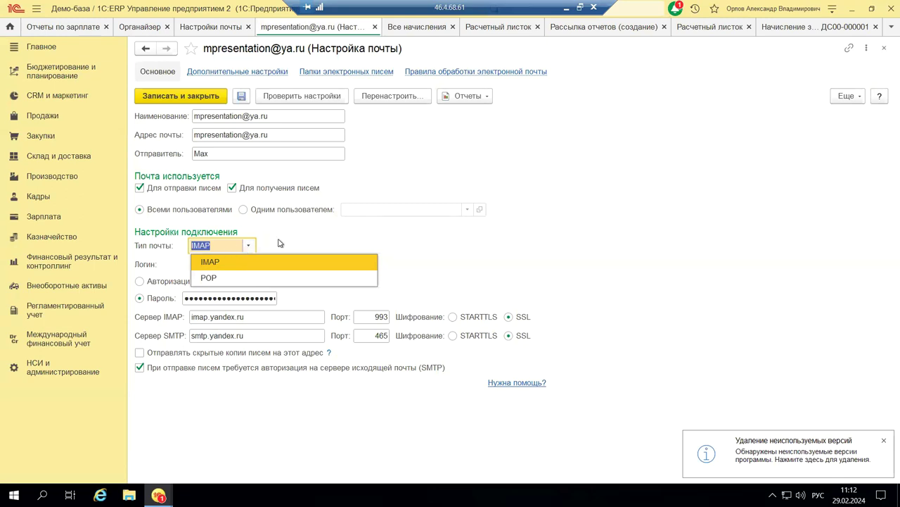
pyautogui.click(327, 236)
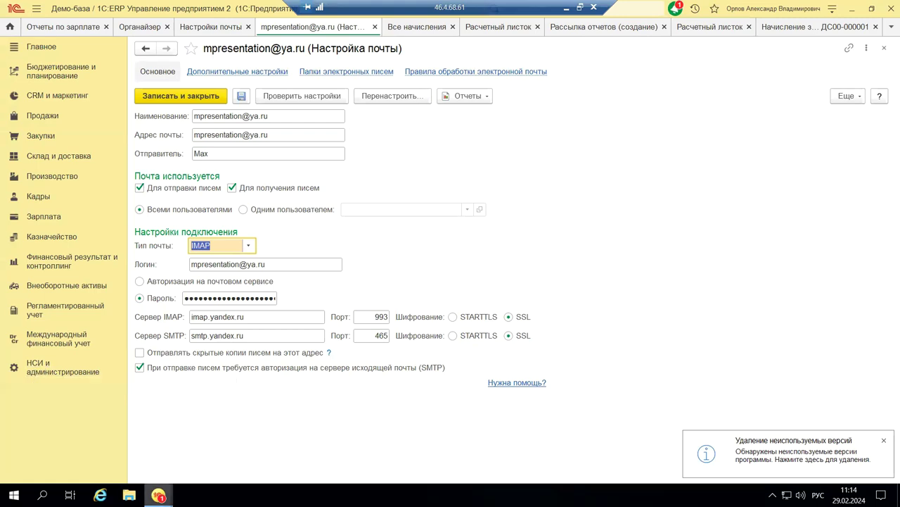
# Switch to the 1C:ZUP base, examine the system mail account settings from "Органайзер", close them, and return to the PowerPoint presentation.
pyautogui.moveTo(158, 494)
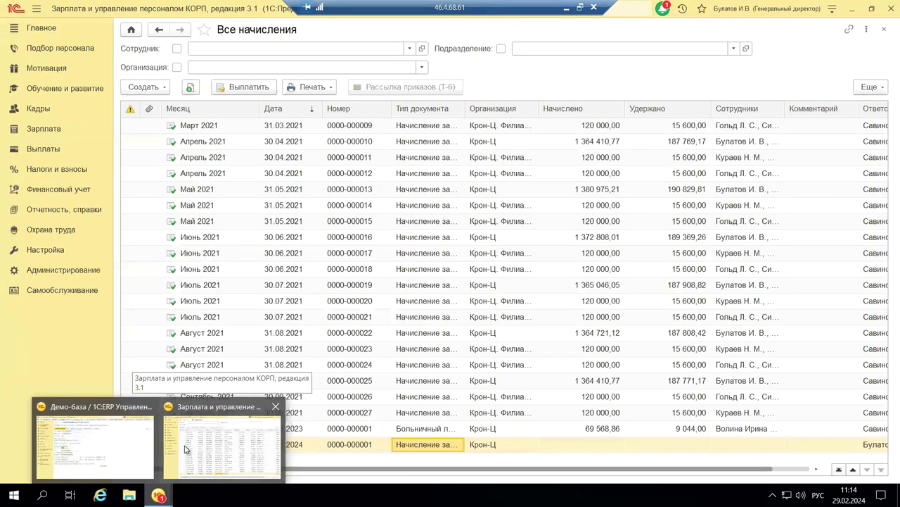
pyautogui.click(187, 452)
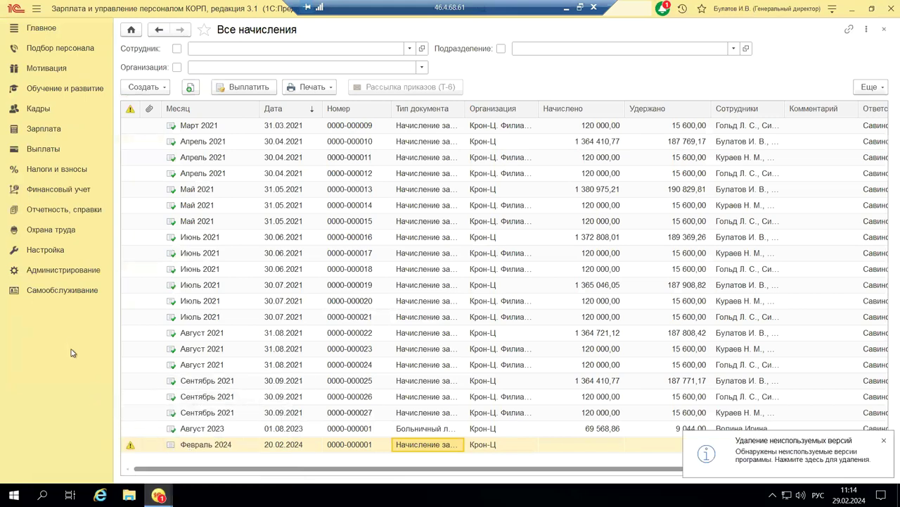
pyautogui.click(48, 275)
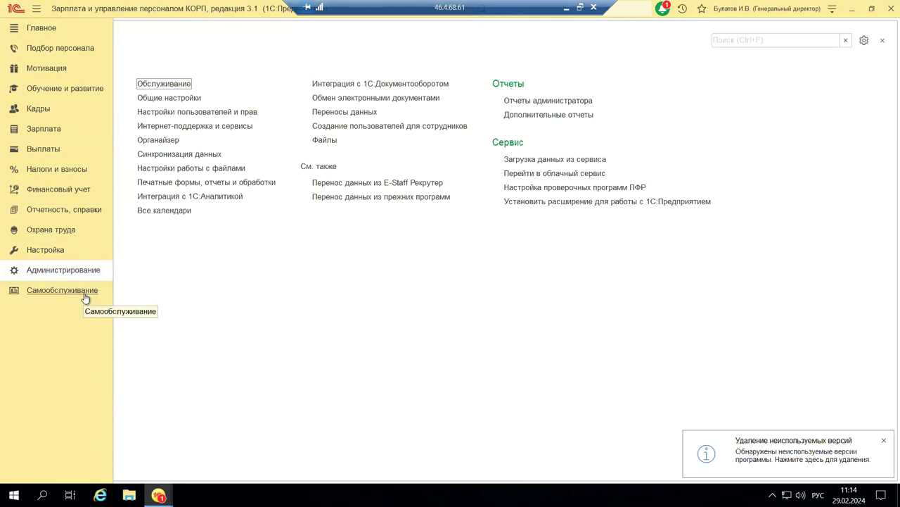
pyautogui.click(156, 140)
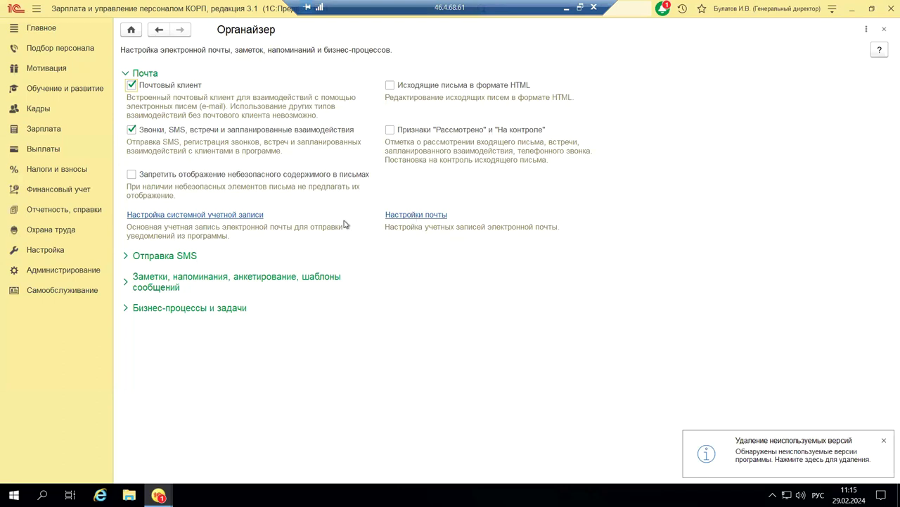
pyautogui.click(229, 215)
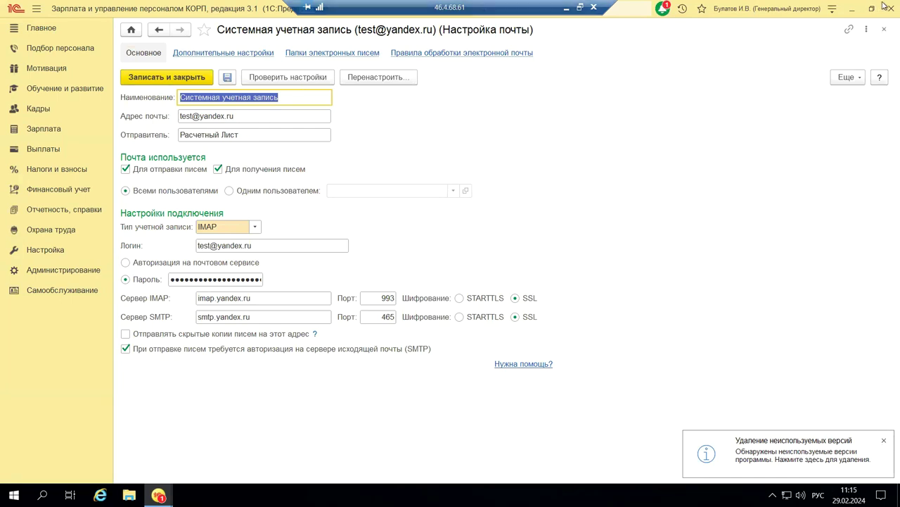
pyautogui.click(884, 30)
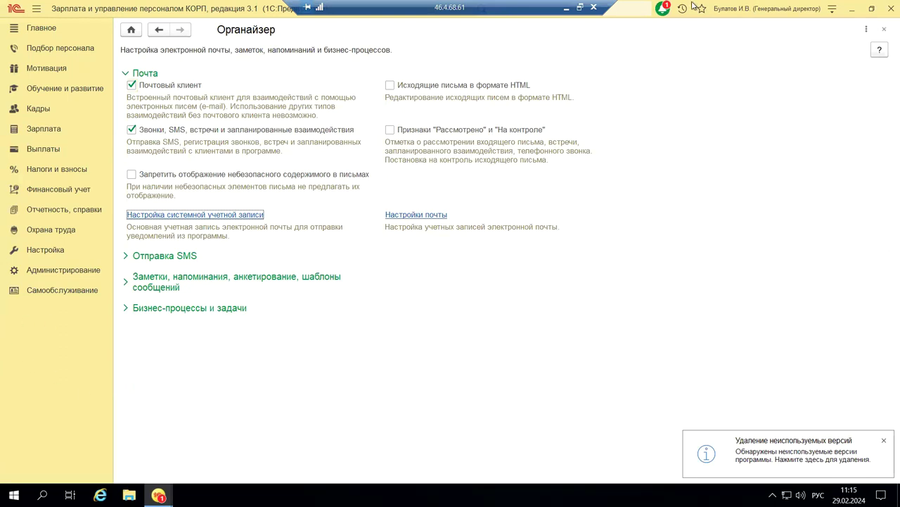
pyautogui.click(568, 9)
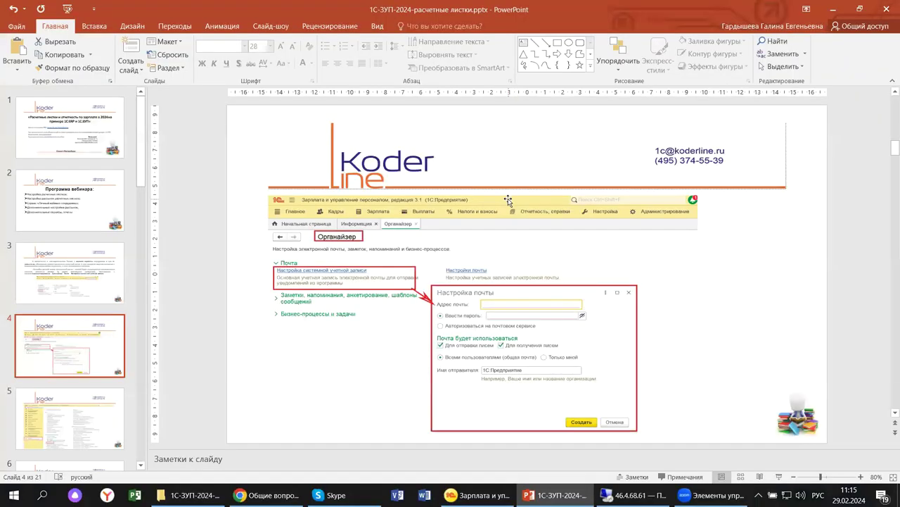
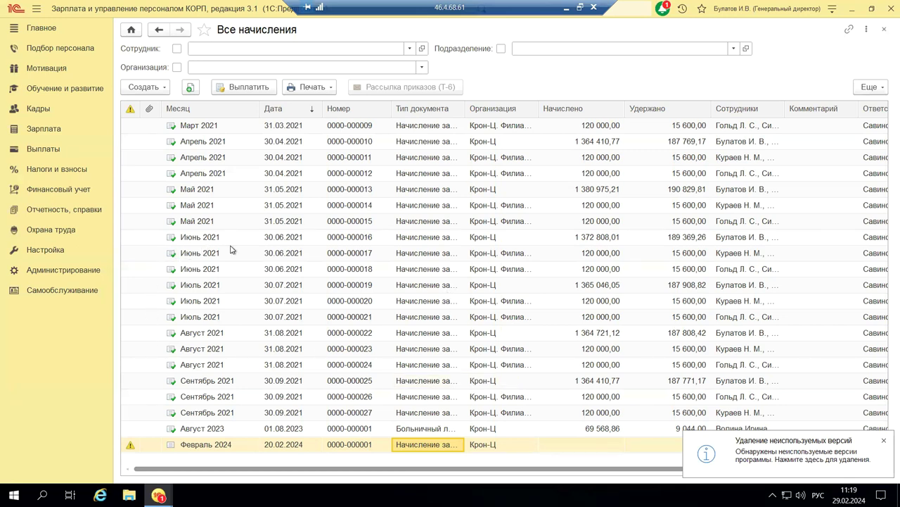
# View the February 2024 first-half accrual document in the 1C:ZUP accruals list, then close it.
pyautogui.doubleClick(413, 445)
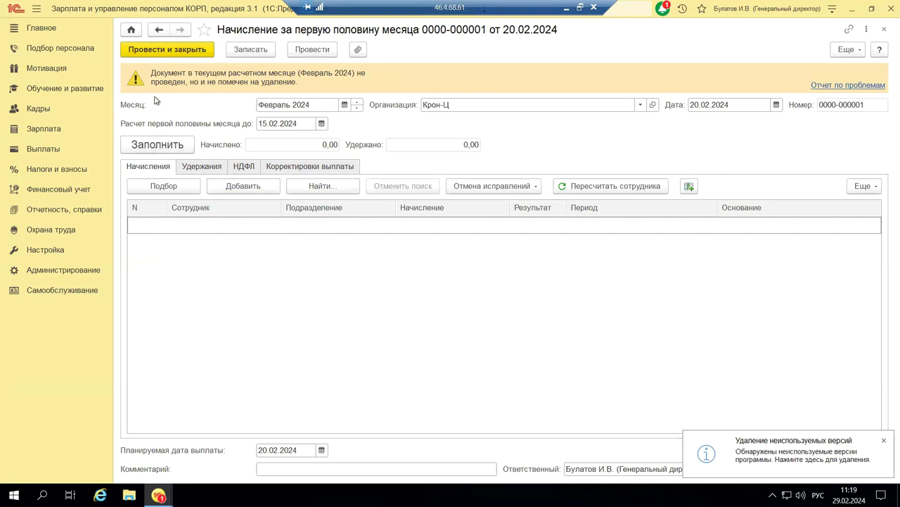
pyautogui.click(884, 29)
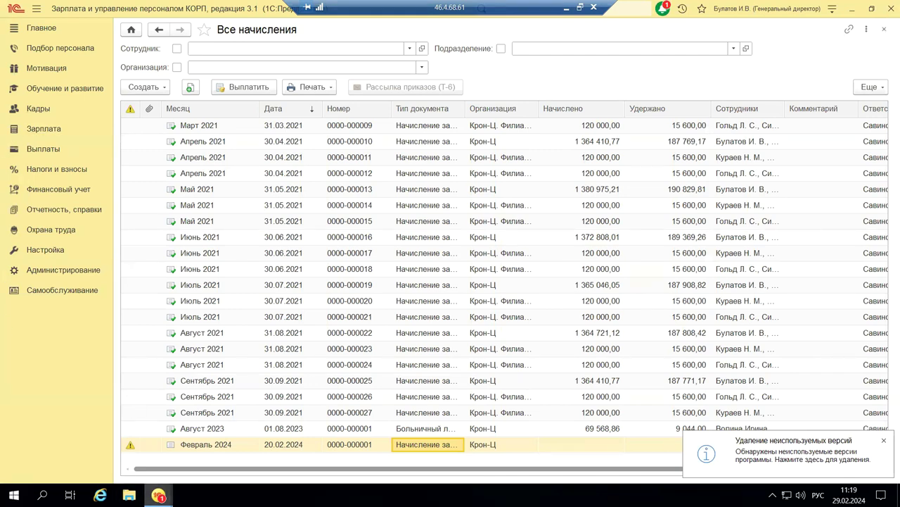
# Switch to the 1C:ERP base and open the 31.01.2024 "Начисление зарплаты и взносов" document for "Деловой союз" from the "Все начисления" list.
pyautogui.moveTo(159, 494)
pyautogui.click(109, 442)
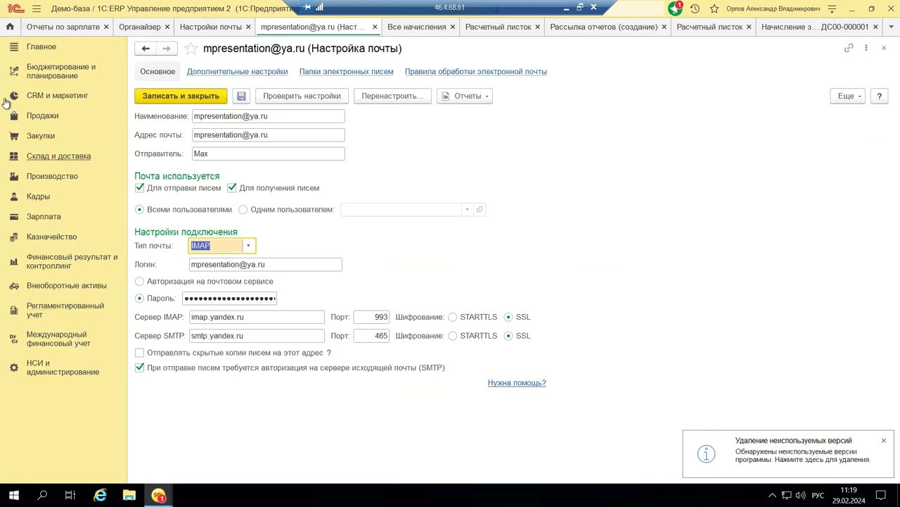
pyautogui.click(38, 218)
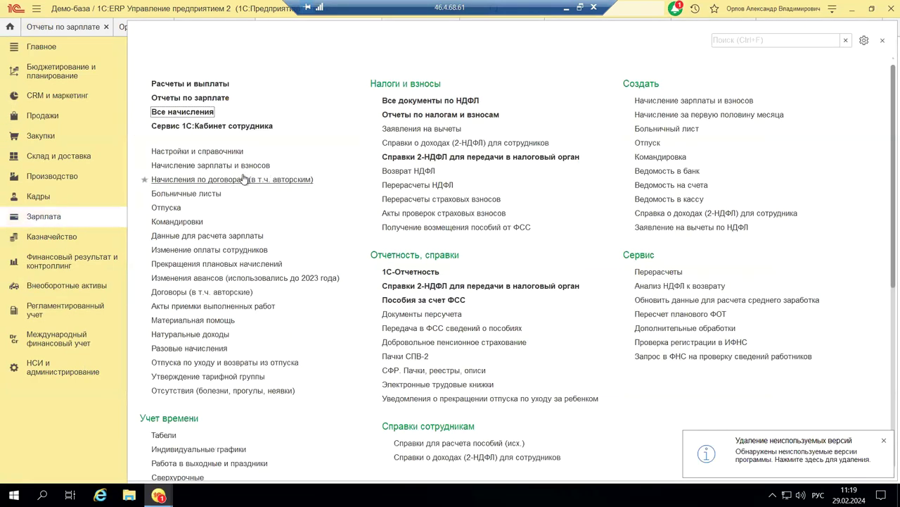
pyautogui.click(183, 113)
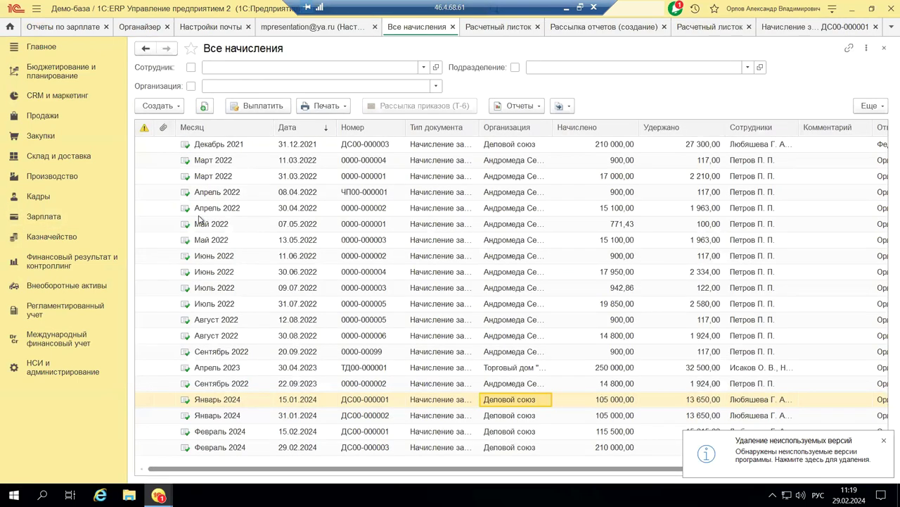
pyautogui.click(372, 414)
pyautogui.doubleClick(344, 415)
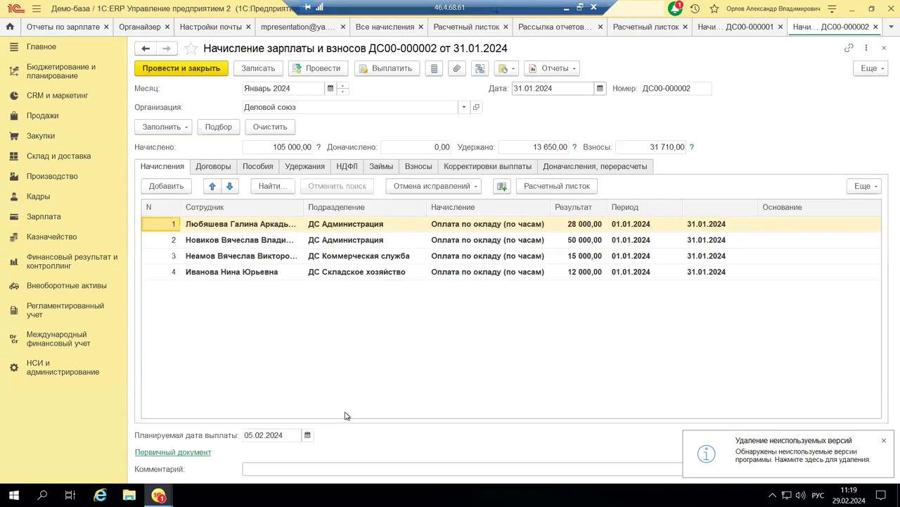
# Open the card of the employee in the document's first row and show the "Электронная почта" field in the personal data.
pyautogui.click(279, 225)
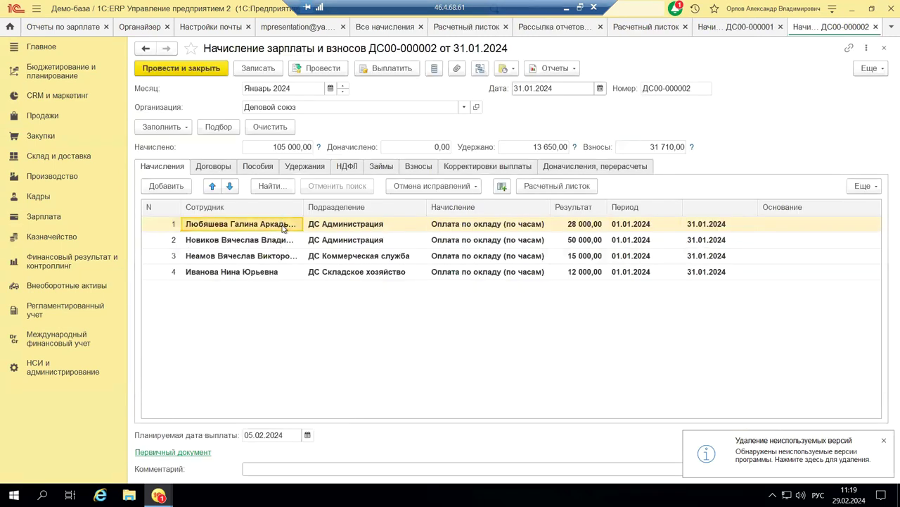
pyautogui.doubleClick(287, 225)
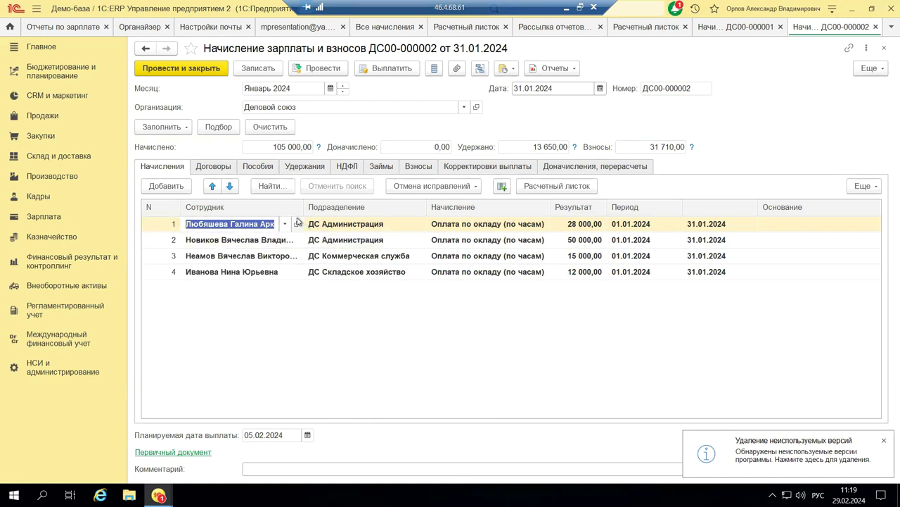
pyautogui.click(297, 223)
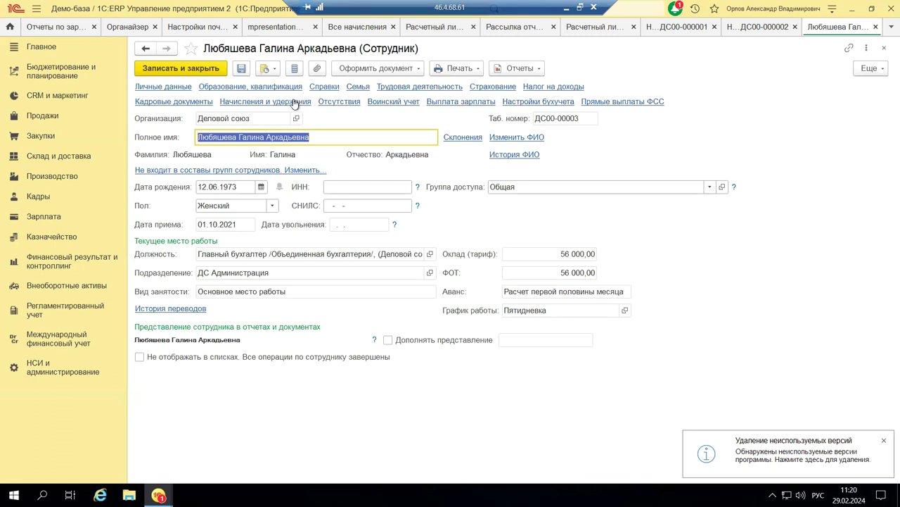
pyautogui.click(179, 87)
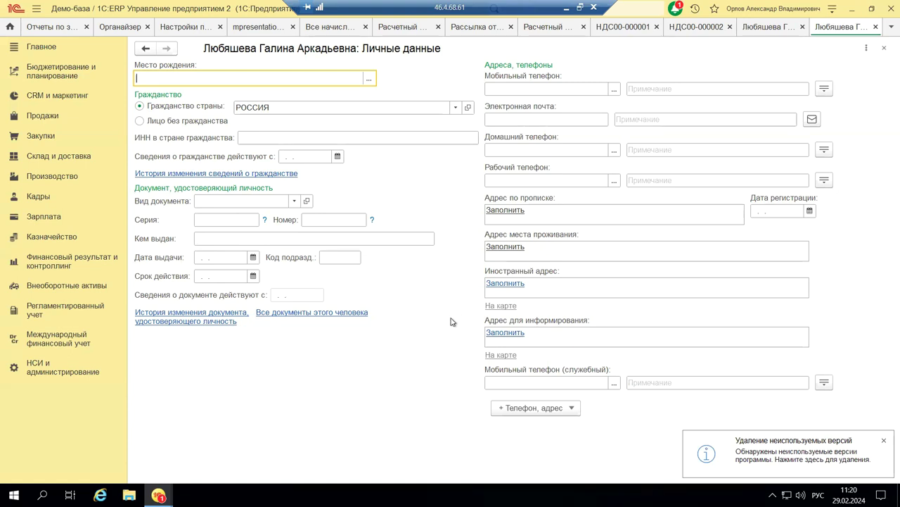
pyautogui.click(507, 118)
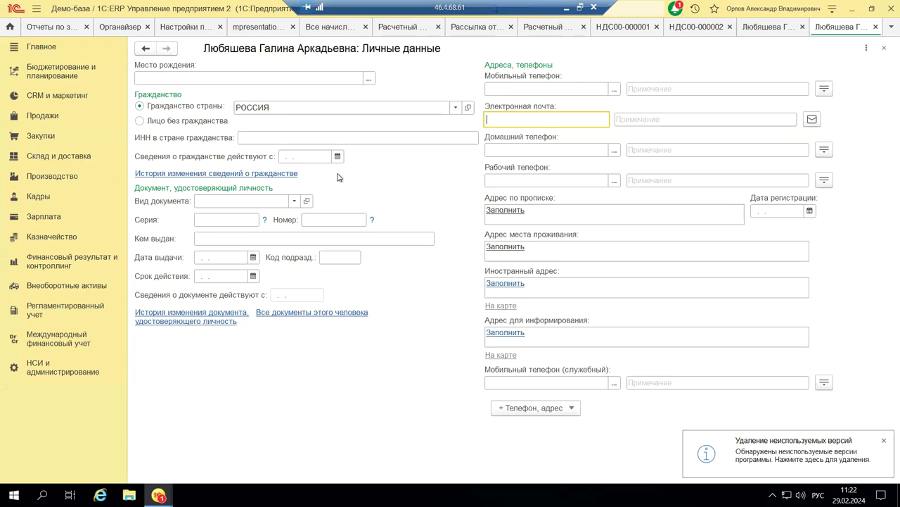
# Switch to PowerPoint, close the file explorer window, and show slides 11 and 12 on the employee e-mail field and payslip form.
pyautogui.click(568, 8)
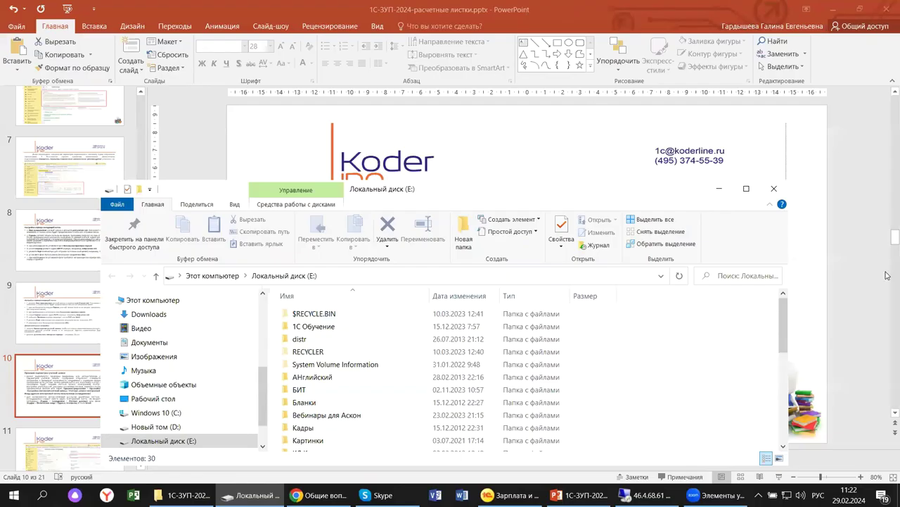
pyautogui.click(773, 189)
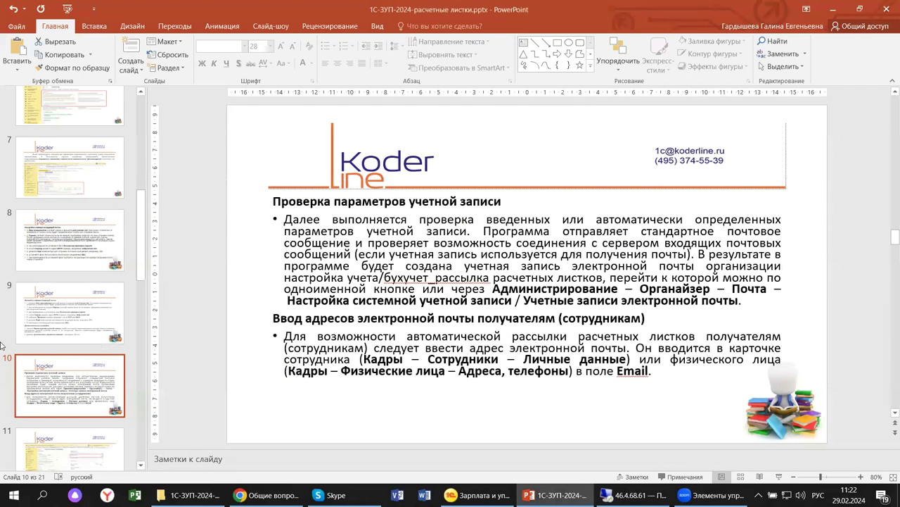
pyautogui.scroll(-2, 108, 371)
pyautogui.click(106, 361)
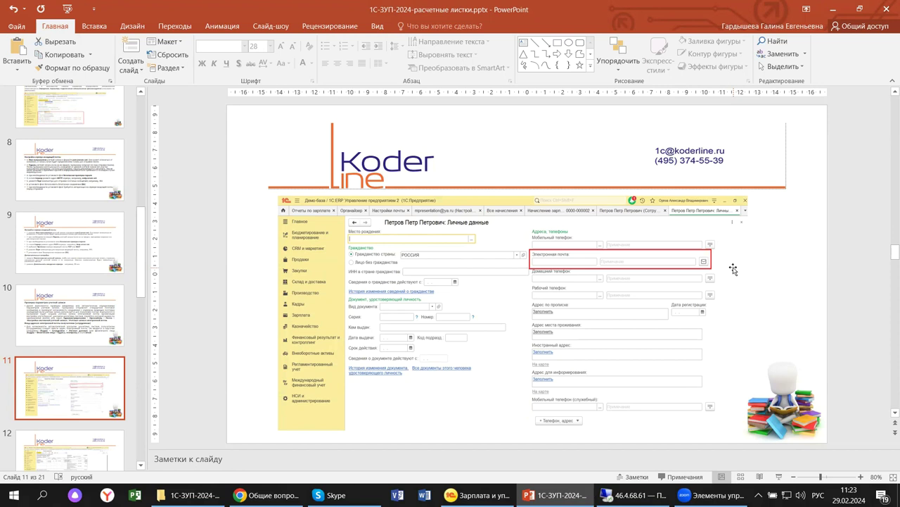
pyautogui.scroll(-1, 733, 268)
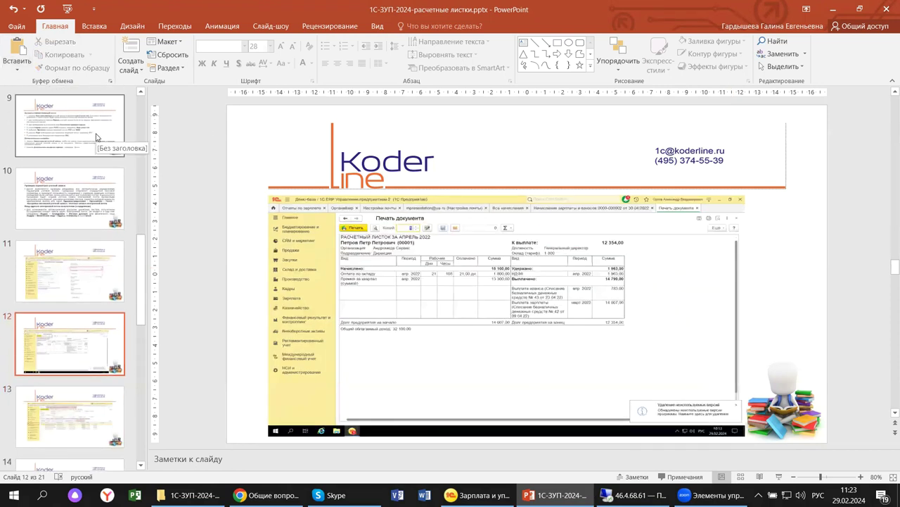
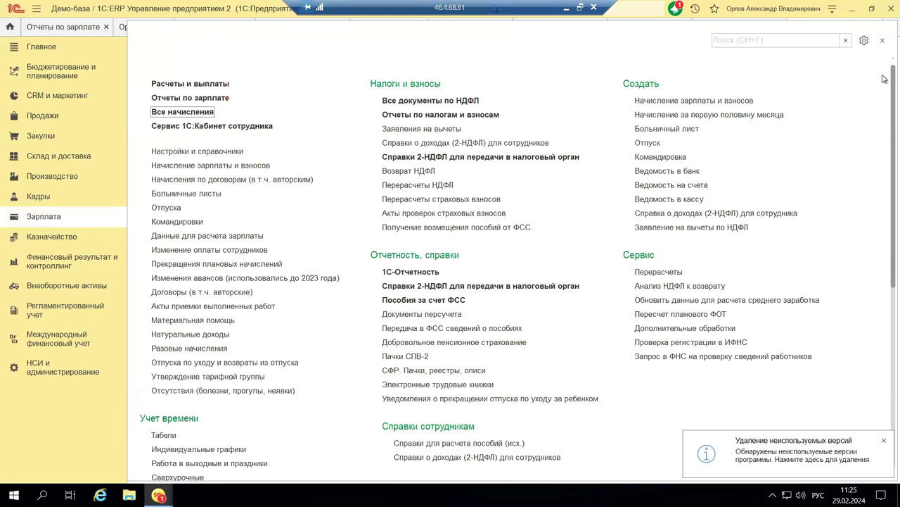
# View the payslip for the employee in the accrual document's third row, close the printed form, and select the first row.
pyautogui.click(882, 41)
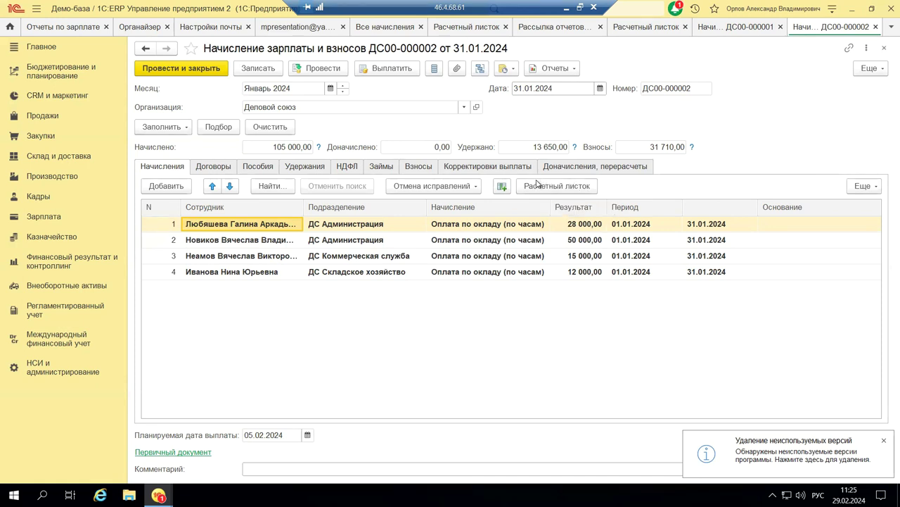
pyautogui.click(204, 256)
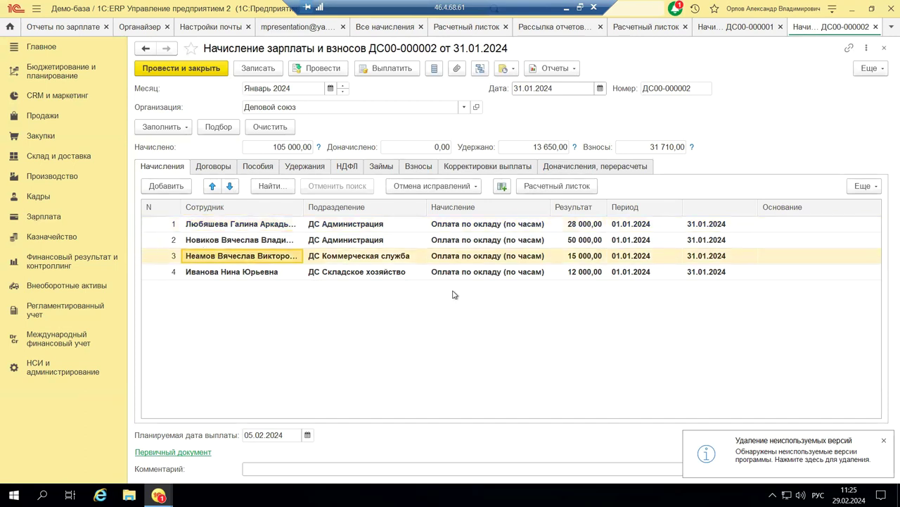
pyautogui.click(557, 187)
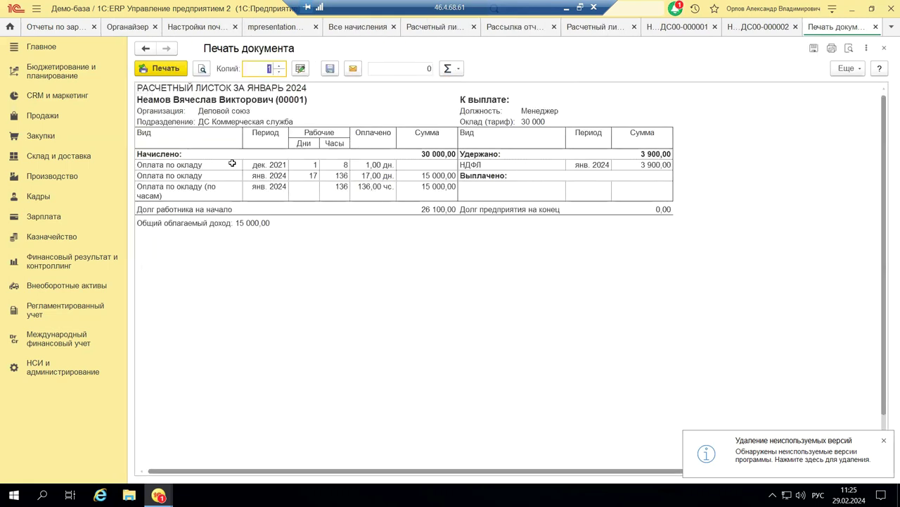
pyautogui.click(884, 48)
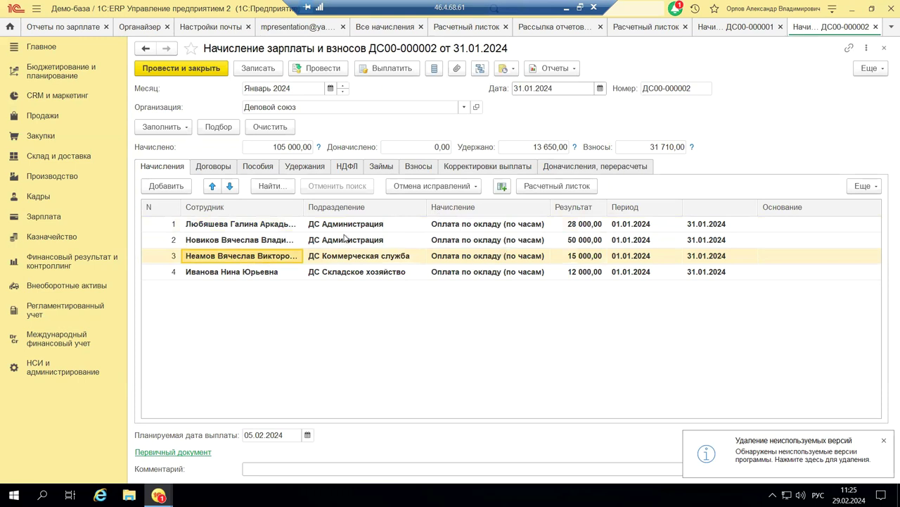
pyautogui.click(269, 225)
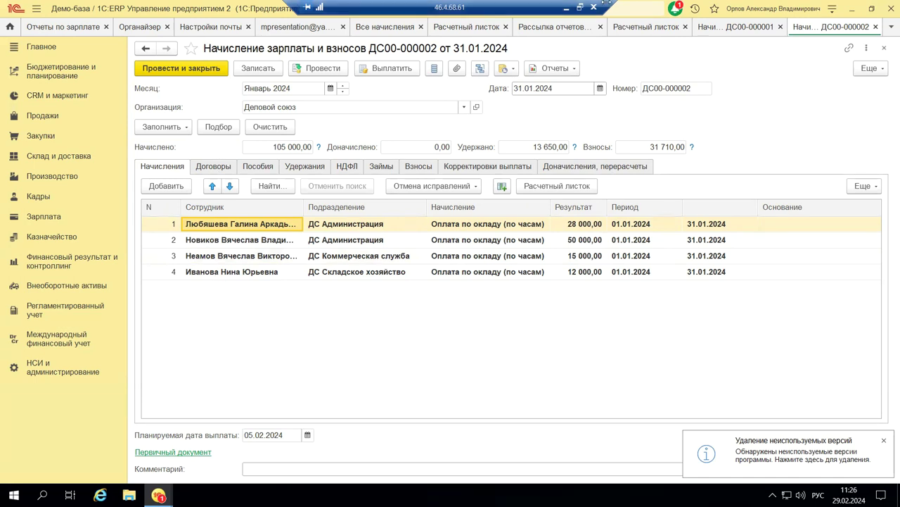
# Switch to PowerPoint and show slide 14 about generating payslips for several employees.
pyautogui.click(569, 7)
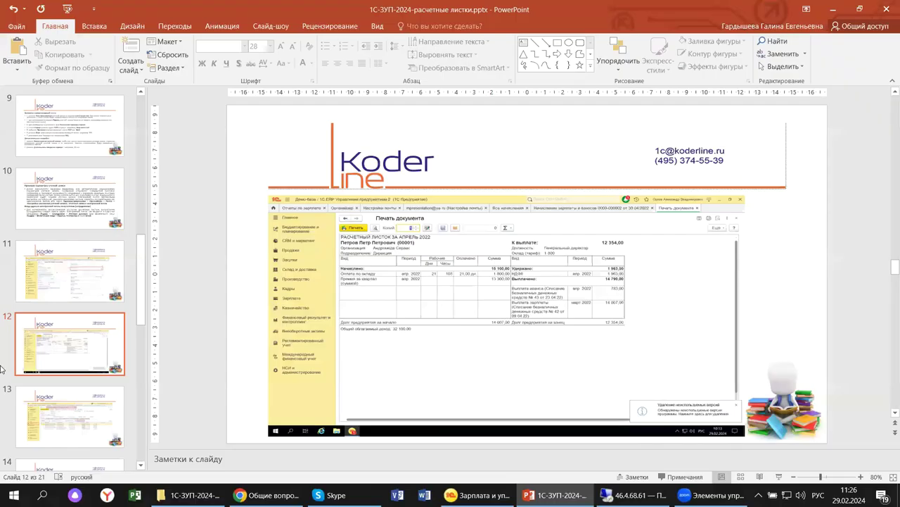
pyautogui.scroll(-3, 106, 401)
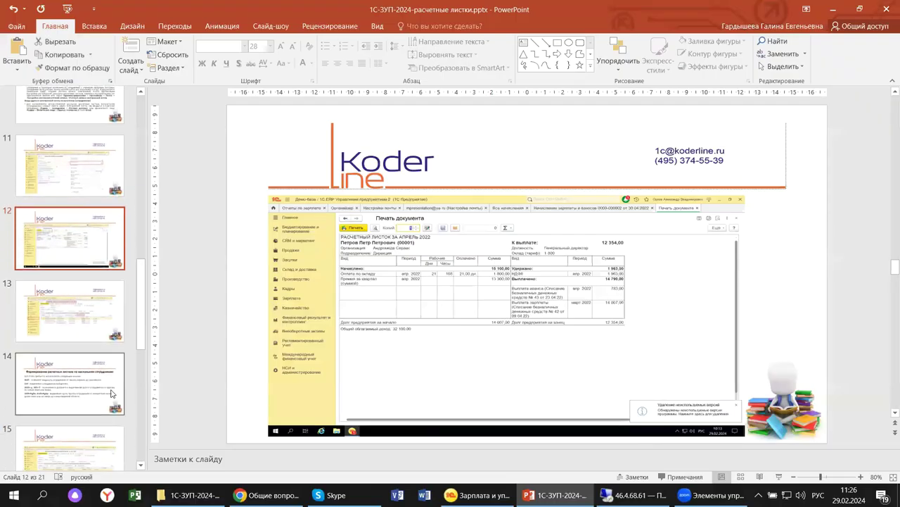
pyautogui.click(112, 393)
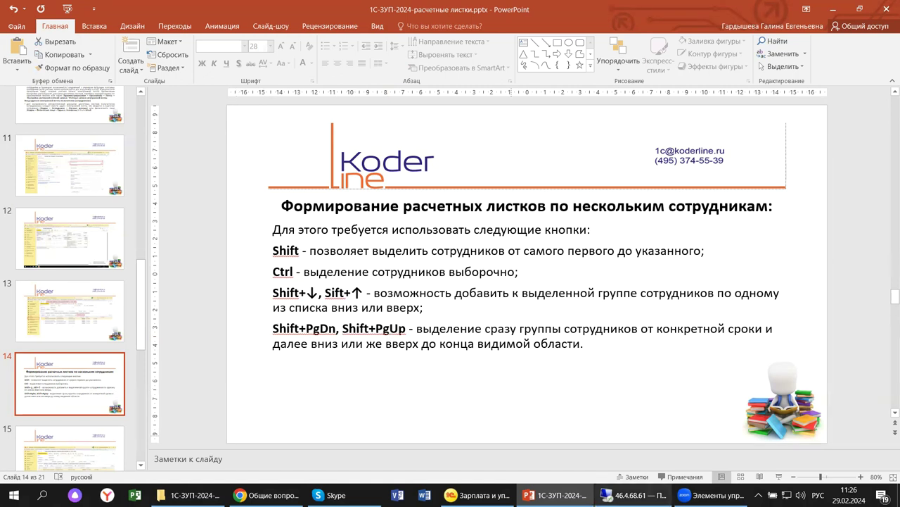
# Return to the remote 1C:ERP session and select all four employee rows in the accrual document.
pyautogui.click(628, 494)
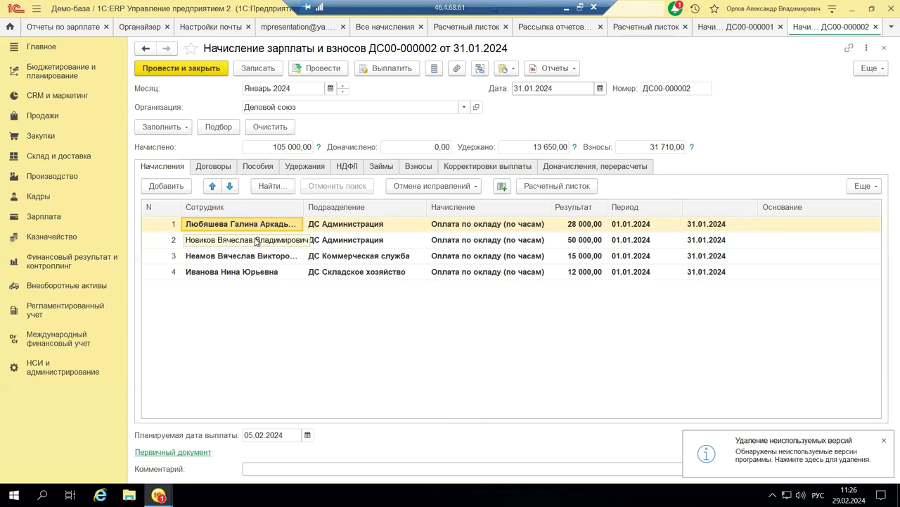
pyautogui.click(252, 223)
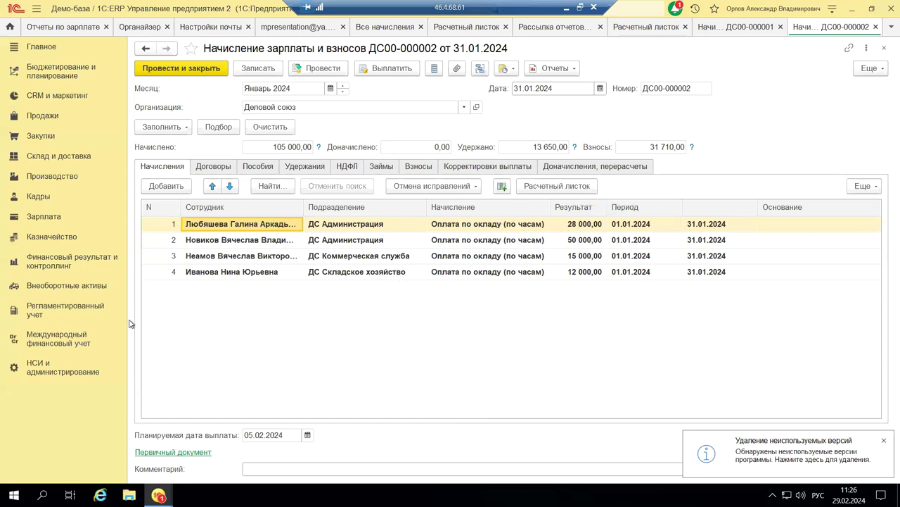
pyautogui.keyDown('shift'); pyautogui.click(201, 274); pyautogui.keyUp('shift')
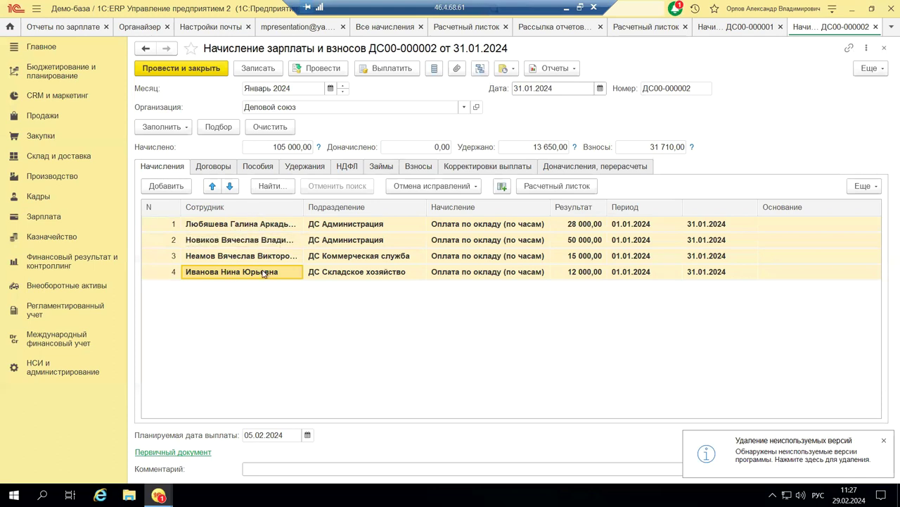
# Generate the payslips for the four selected employees, view them, and close the printed form.
pyautogui.click(529, 190)
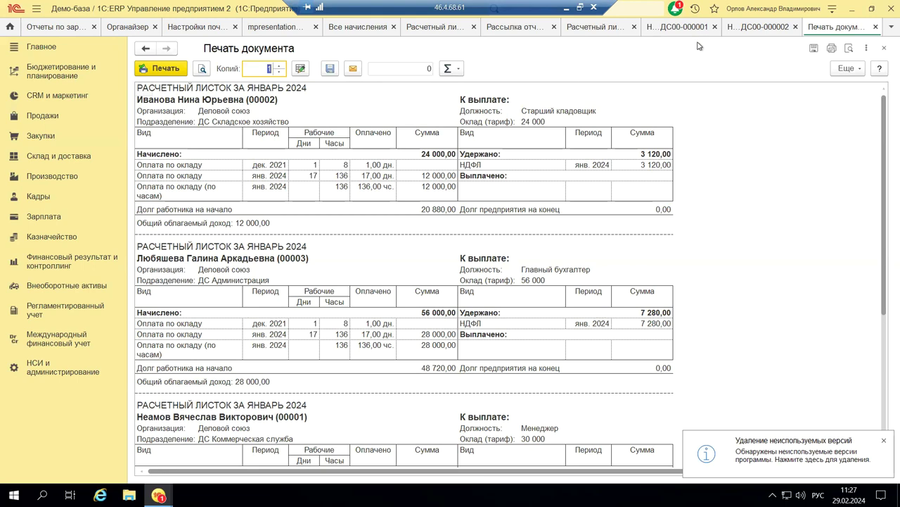
pyautogui.click(884, 48)
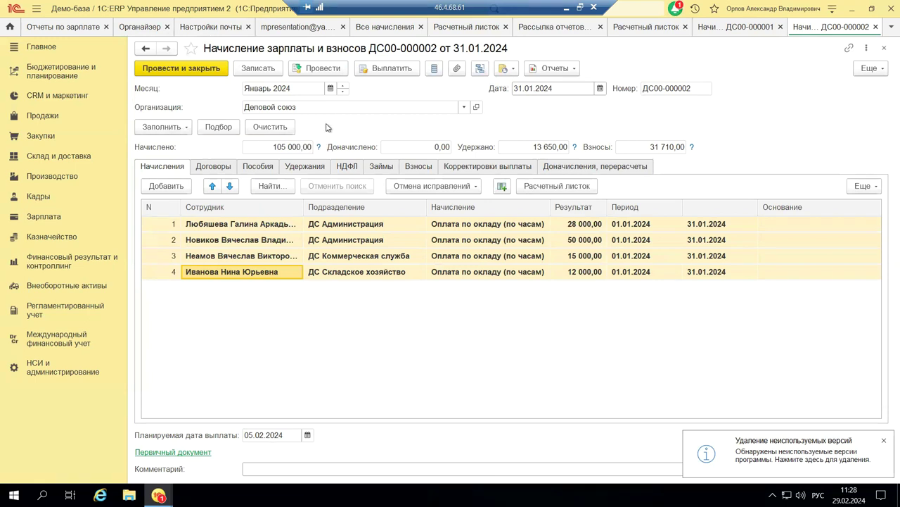
# Select only the employees in rows 1, 3 and 4, view their payslips, and close the printed form.
pyautogui.click(336, 243)
pyautogui.click(234, 224)
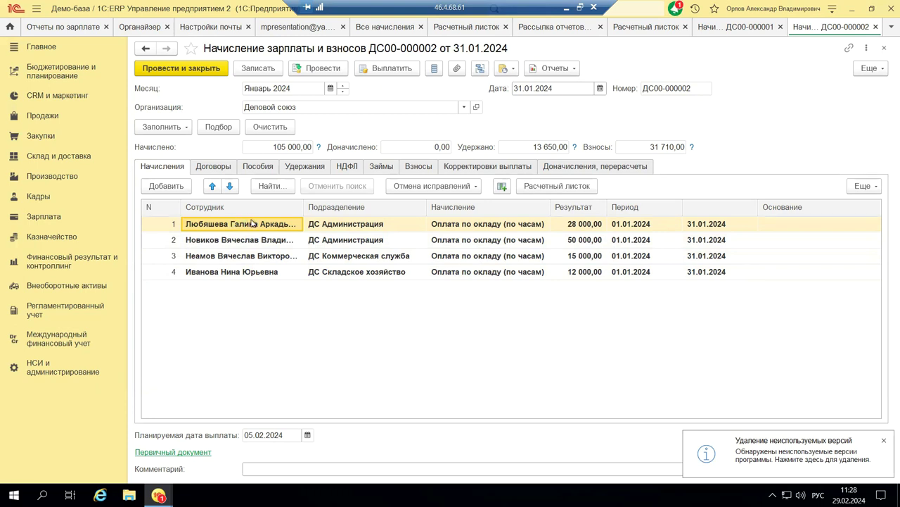
pyautogui.keyDown('ctrl'); pyautogui.click(209, 256); pyautogui.keyUp('ctrl')
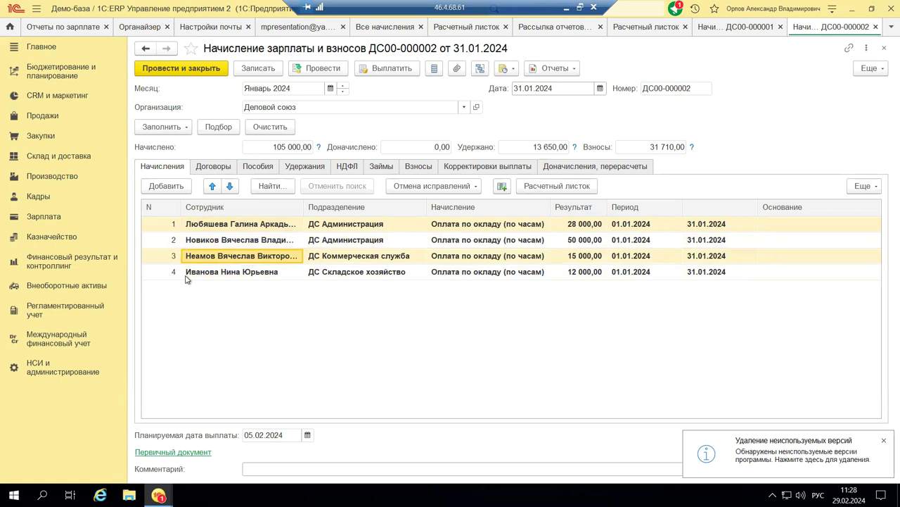
pyautogui.keyDown('ctrl'); pyautogui.click(187, 277); pyautogui.keyUp('ctrl')
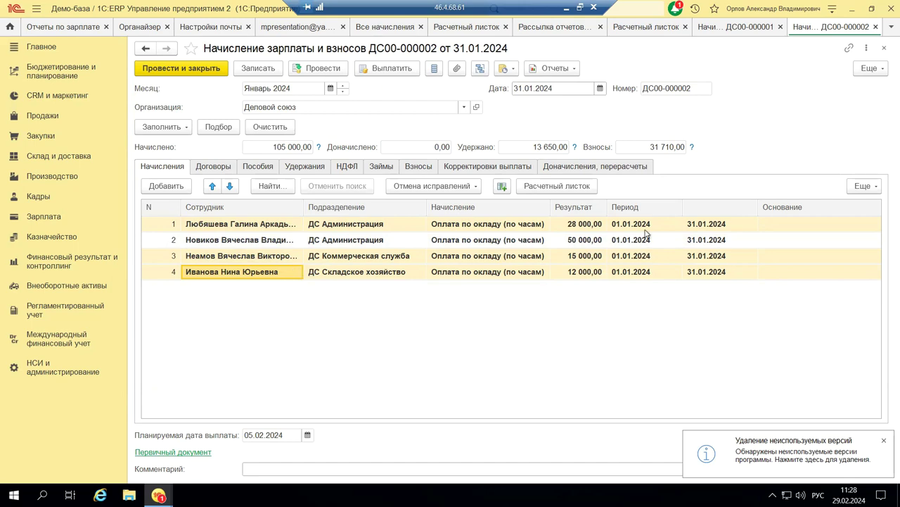
pyautogui.click(589, 190)
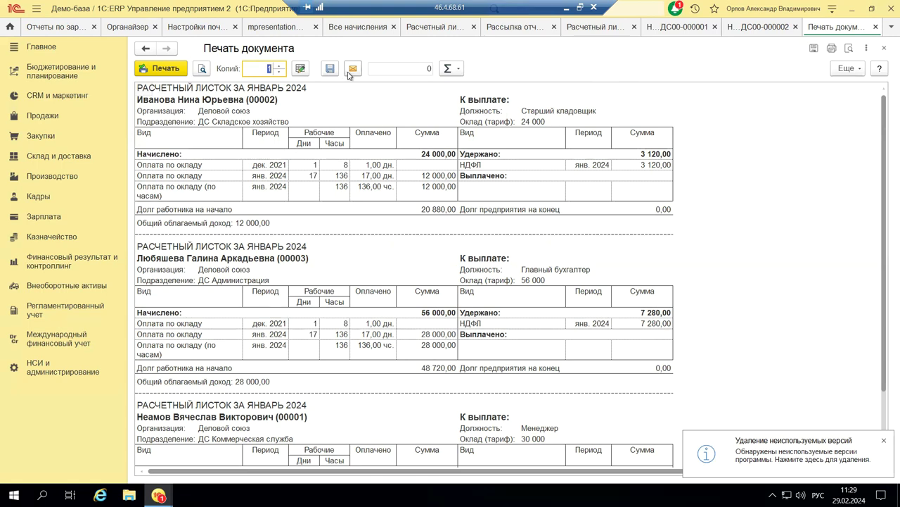
pyautogui.click(883, 48)
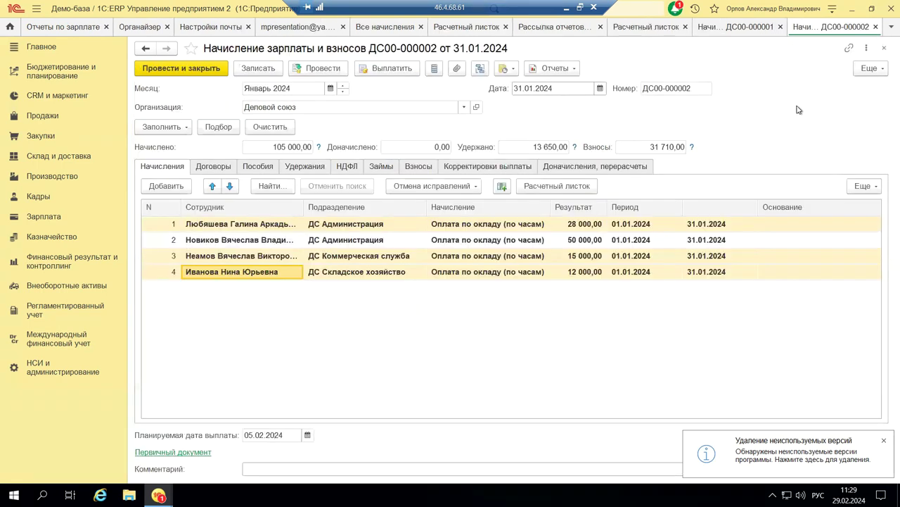
# Examine the additional commands available for the accruals table and for the whole accrual document, including its reports.
pyautogui.click(470, 273)
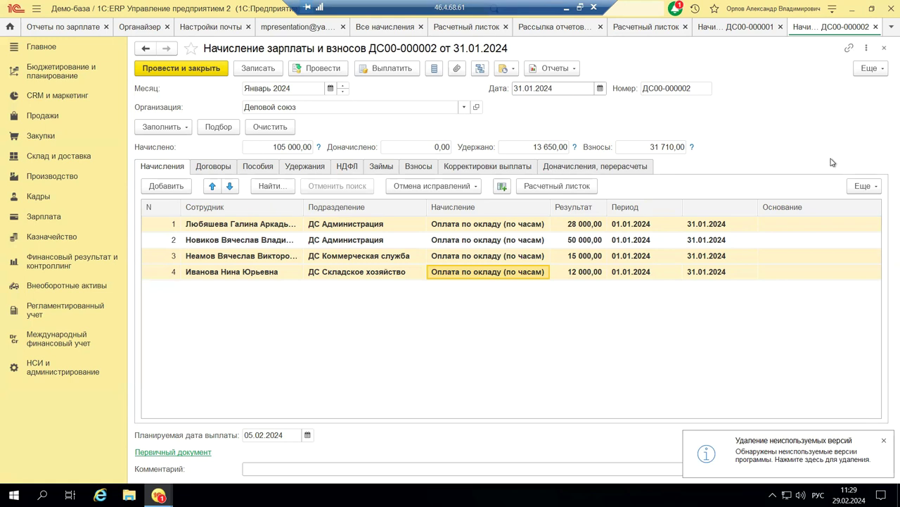
pyautogui.click(864, 187)
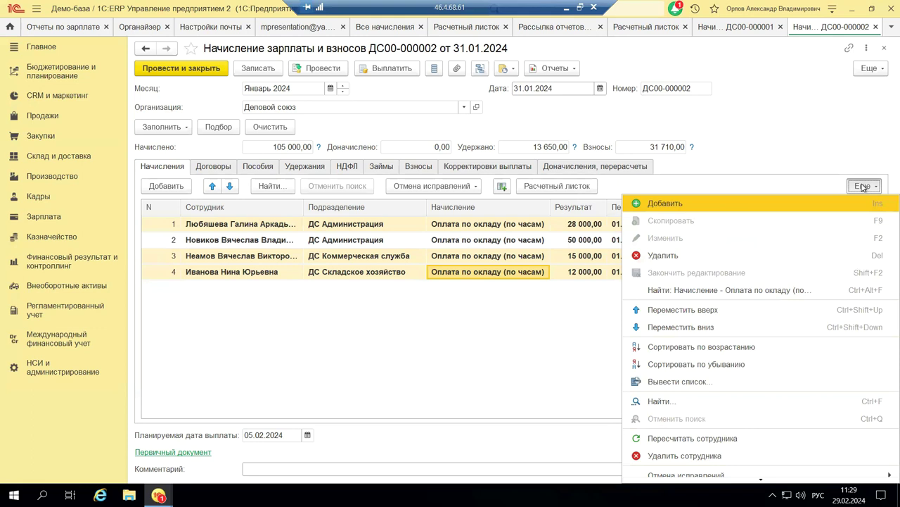
pyautogui.press('Down')
pyautogui.press('Down')
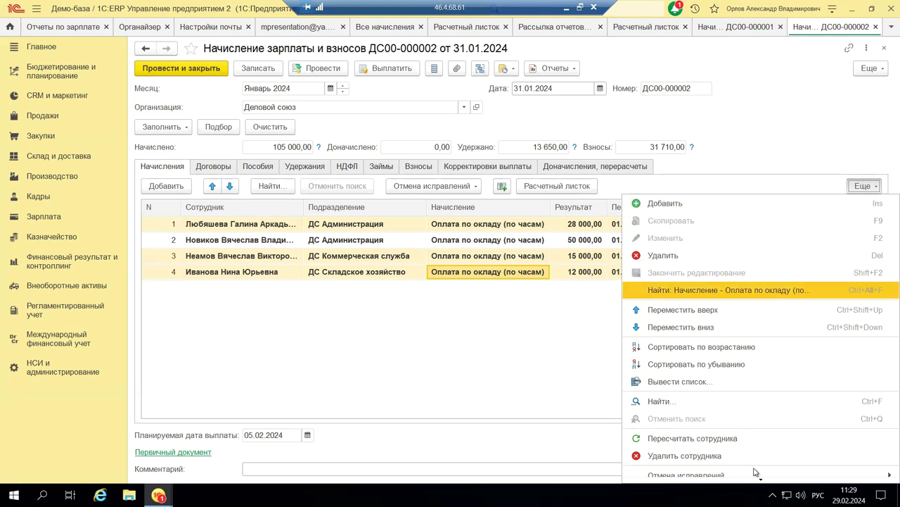
pyautogui.scroll(-2, 761, 479)
pyautogui.moveTo(723, 440)
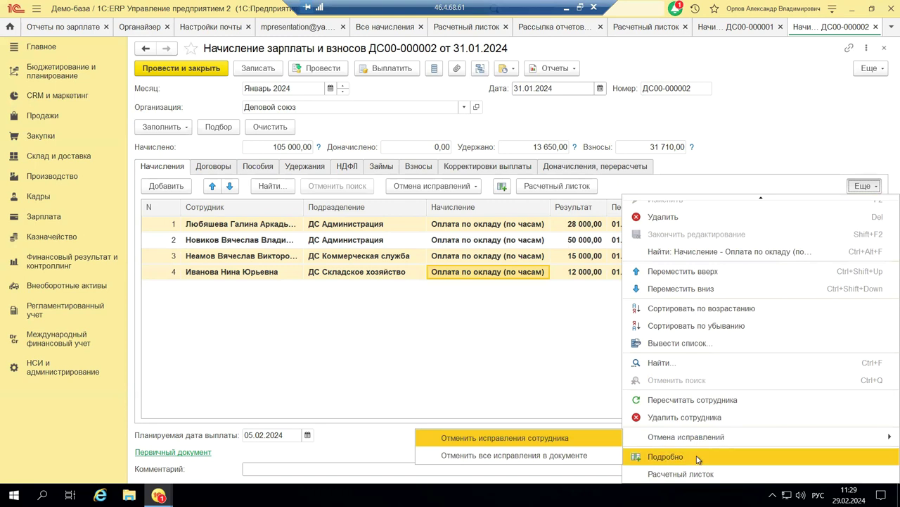
pyautogui.click(869, 68)
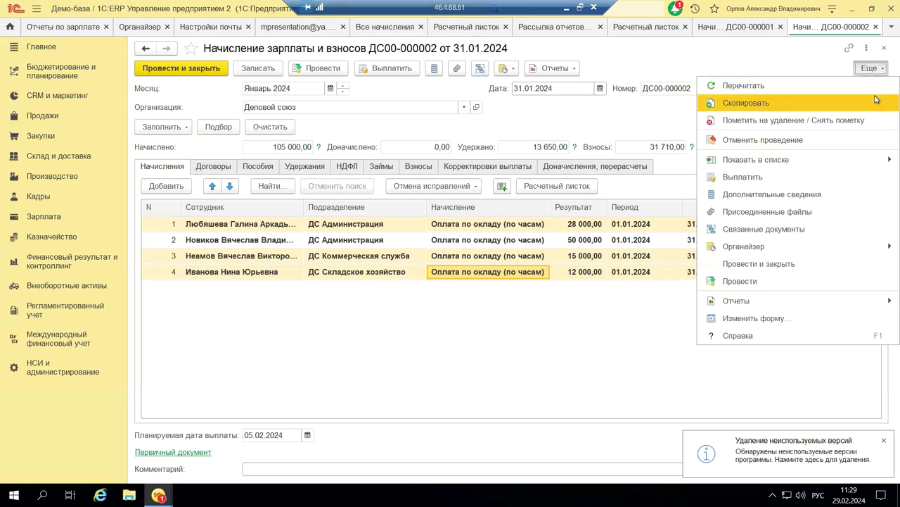
pyautogui.moveTo(737, 300)
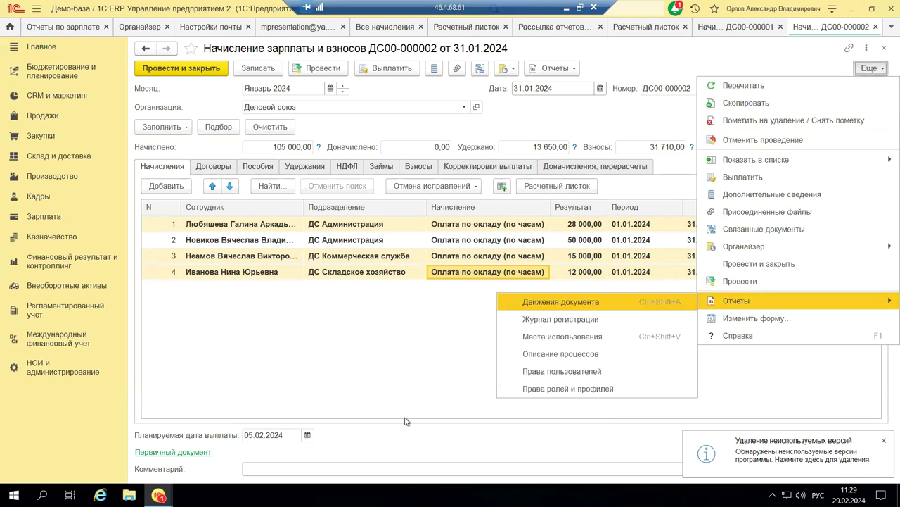
pyautogui.click(425, 355)
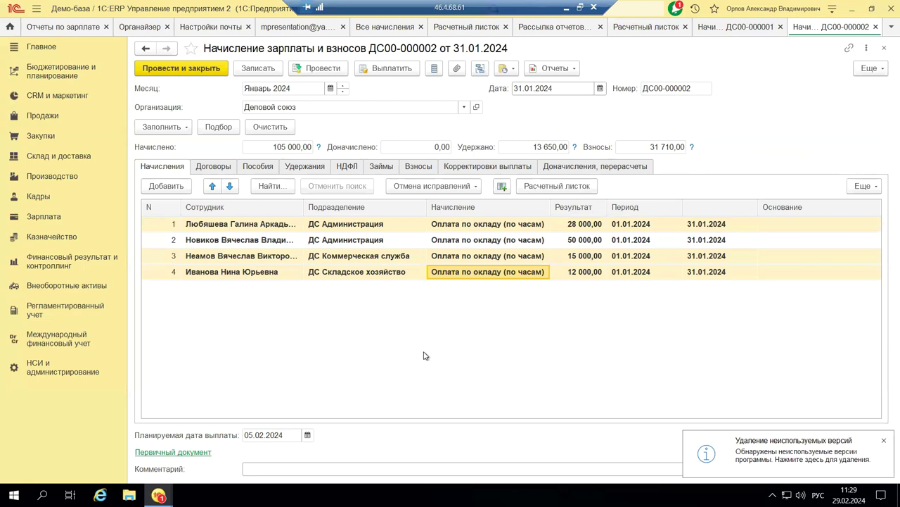
# Switch to PowerPoint to show slide 14 with the key combinations for selecting several employees.
pyautogui.click(566, 8)
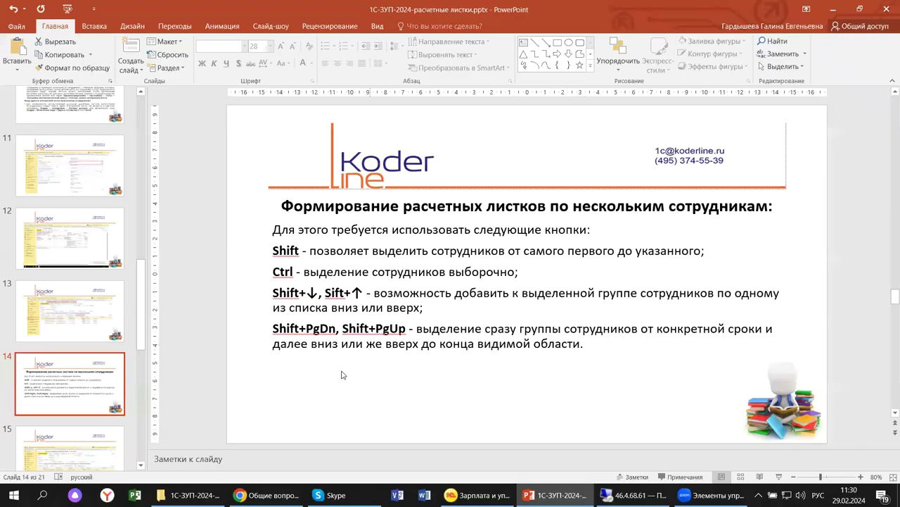
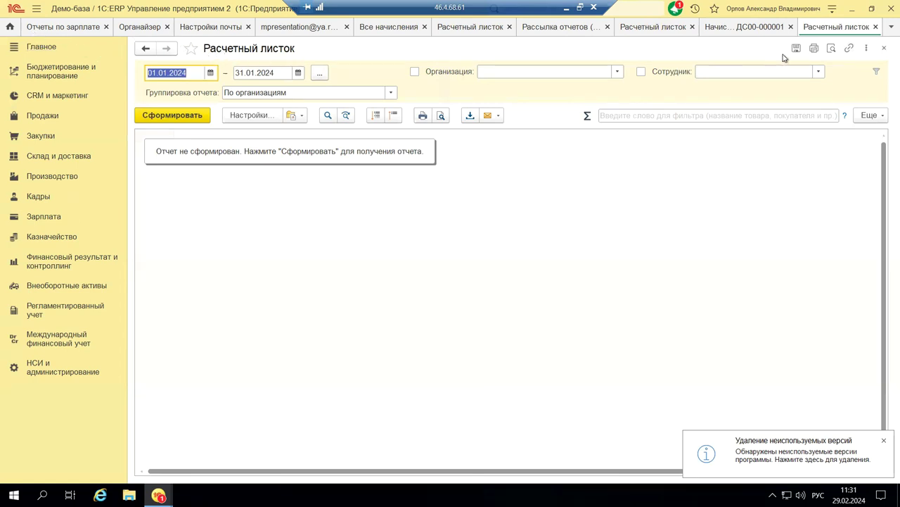
# Start a new report mailing from the «Расчетный листок» report using its sending options.
pyautogui.click(869, 116)
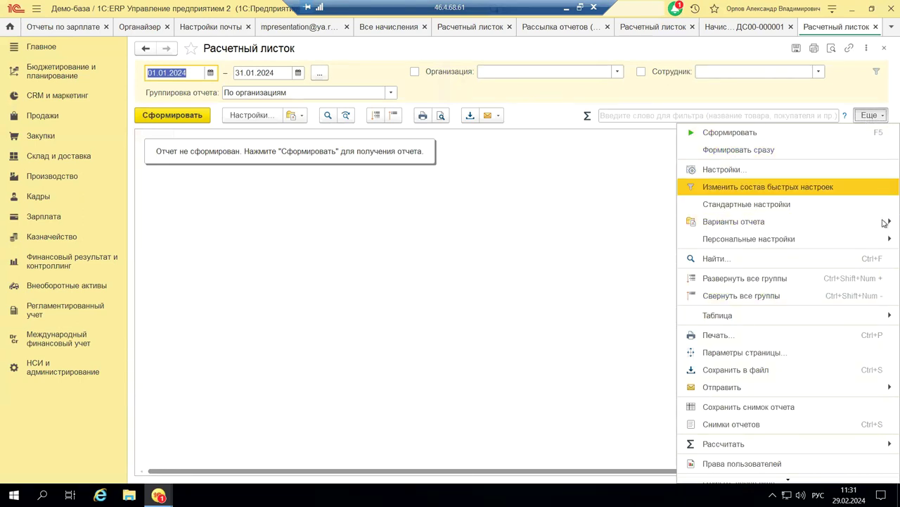
pyautogui.scroll(-1, 853, 429)
pyautogui.scroll(-1, 822, 454)
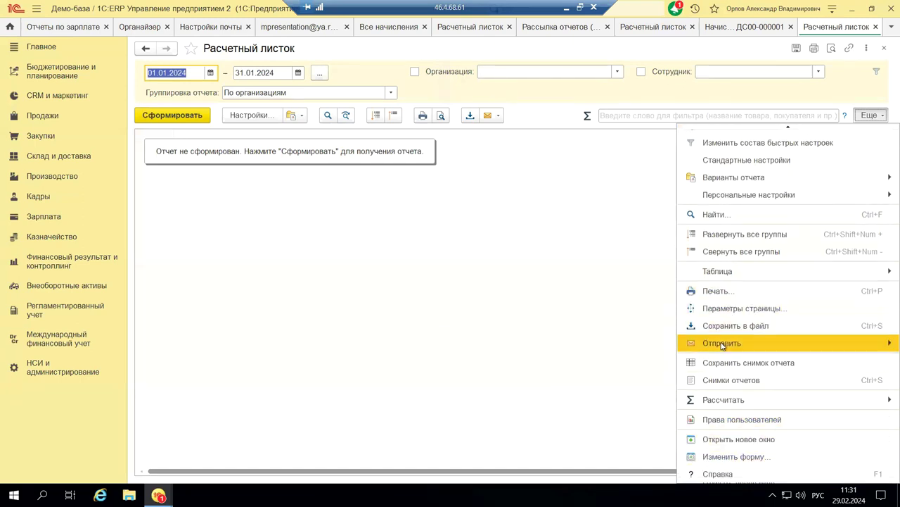
pyautogui.moveTo(723, 345)
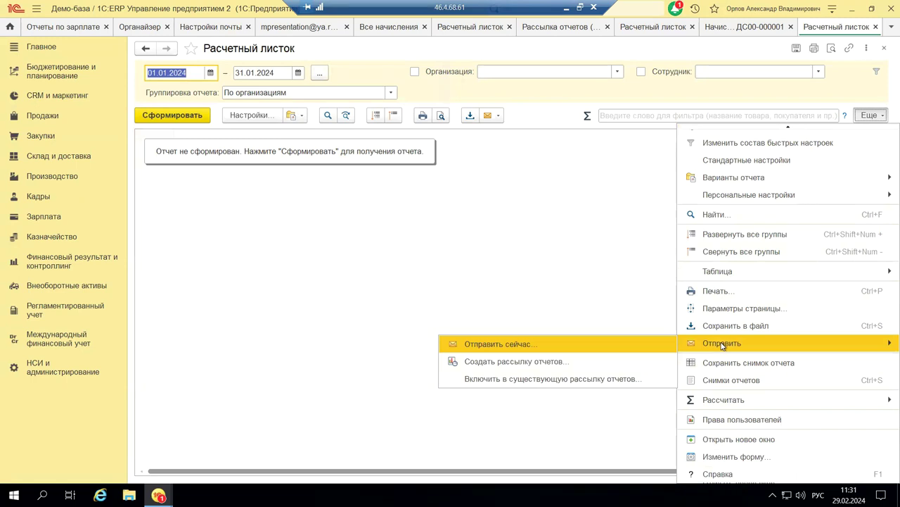
pyautogui.click(509, 365)
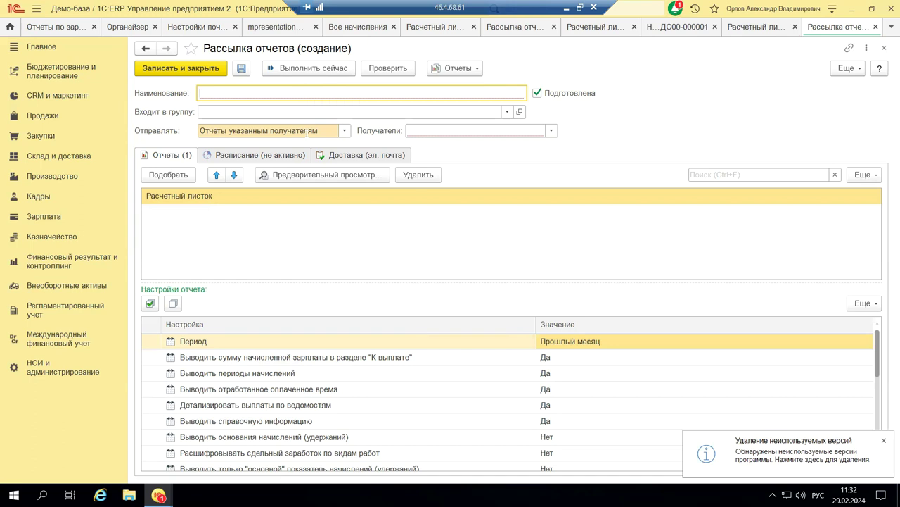
# Review the sending modes of the new mailing and set its recipients to «Физические лица».
pyautogui.click(344, 132)
pyautogui.click(344, 132)
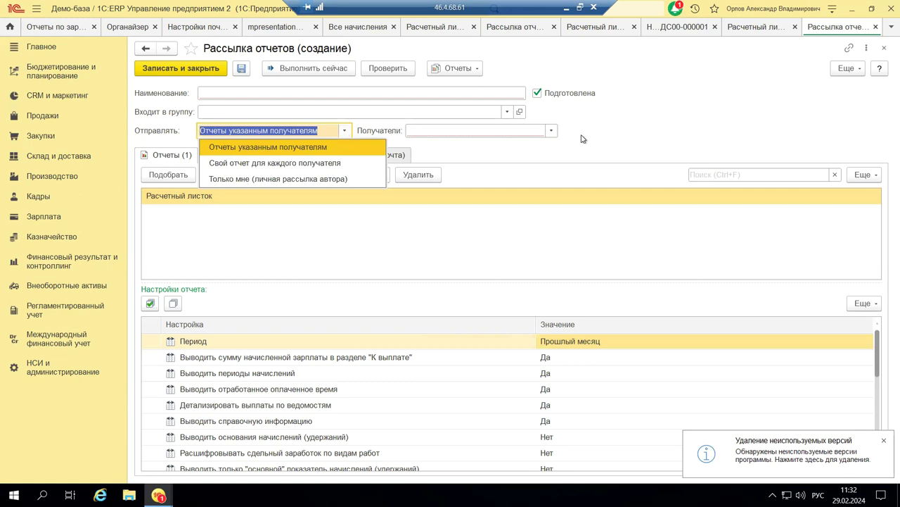
pyautogui.click(553, 131)
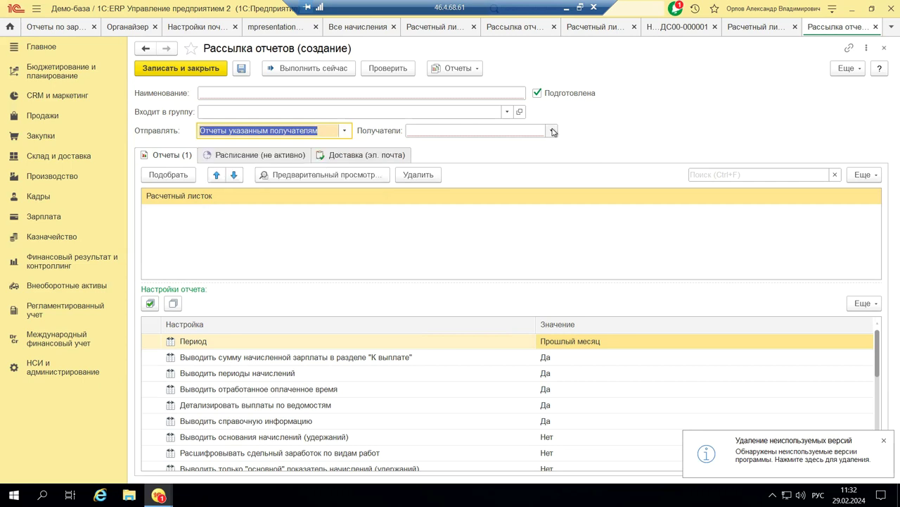
pyautogui.click(553, 132)
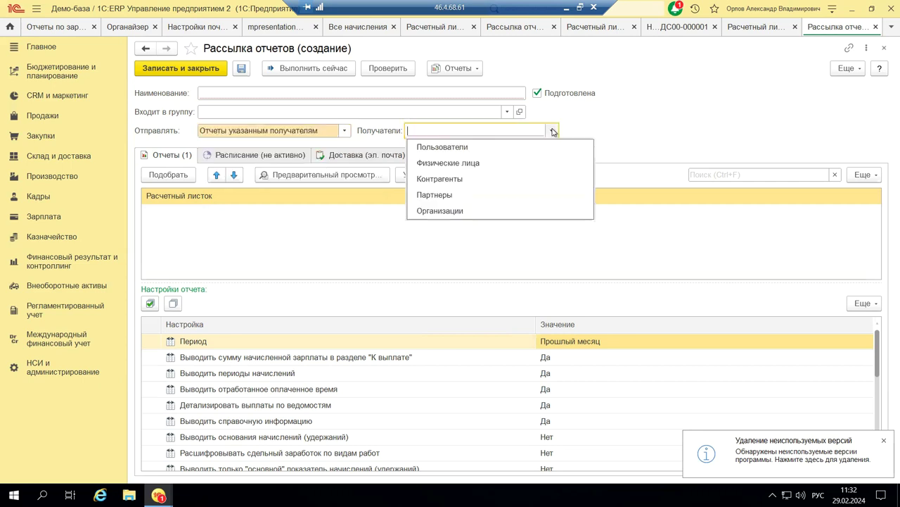
pyautogui.click(510, 163)
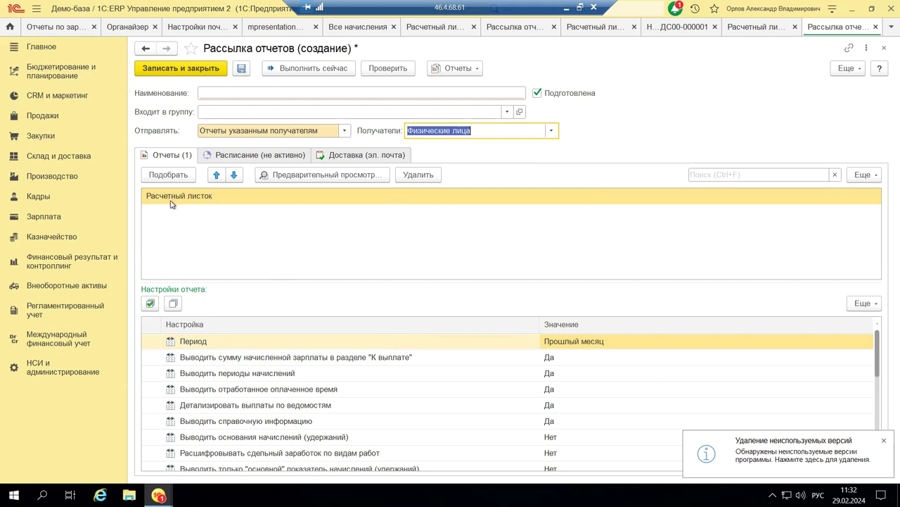
# Review the mailing's schedule, e-mail delivery settings and available sender accounts, and close the mailing without saving.
pyautogui.click(259, 155)
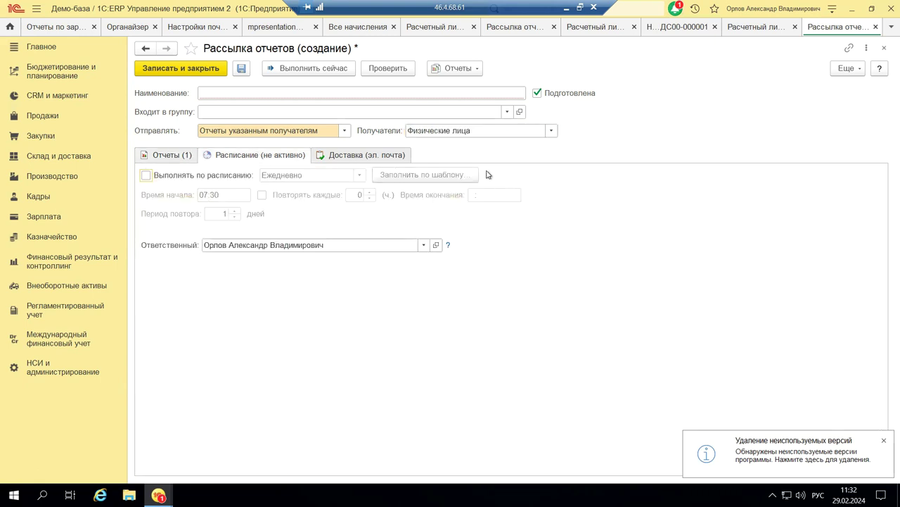
pyautogui.click(392, 159)
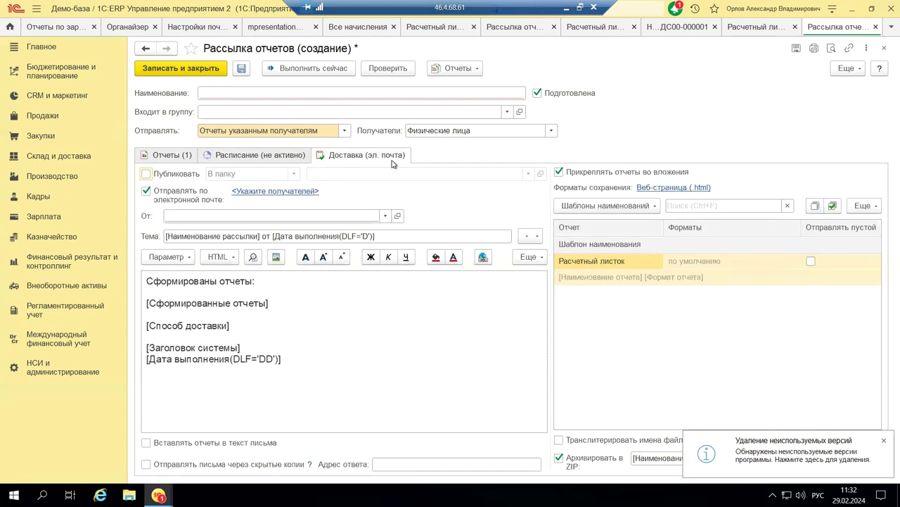
pyautogui.click(391, 217)
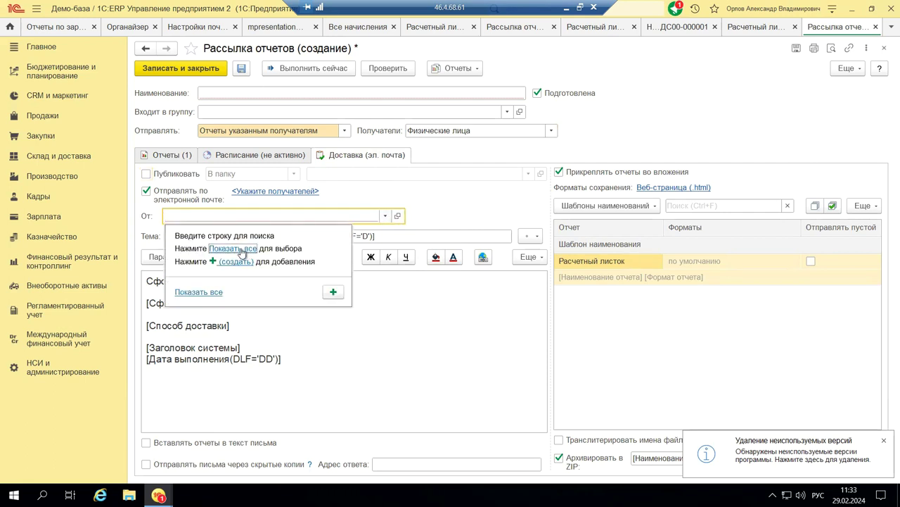
pyautogui.click(233, 249)
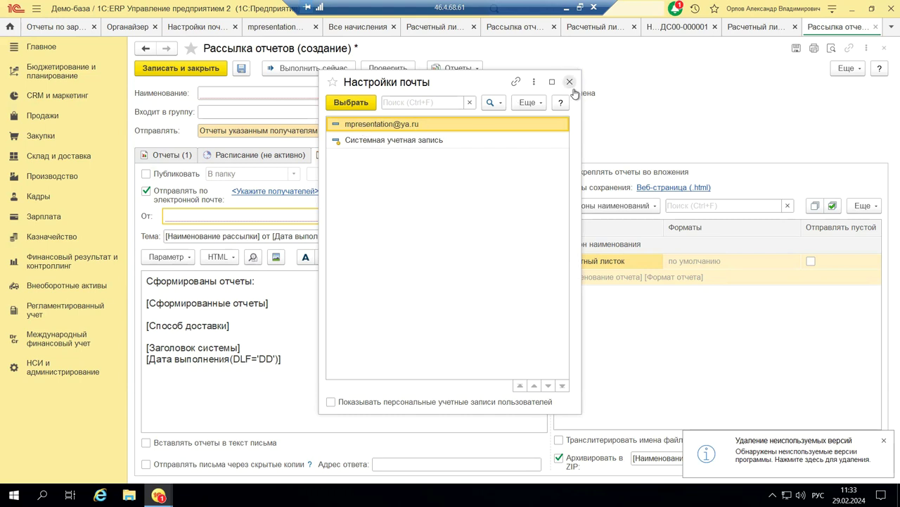
pyautogui.click(570, 82)
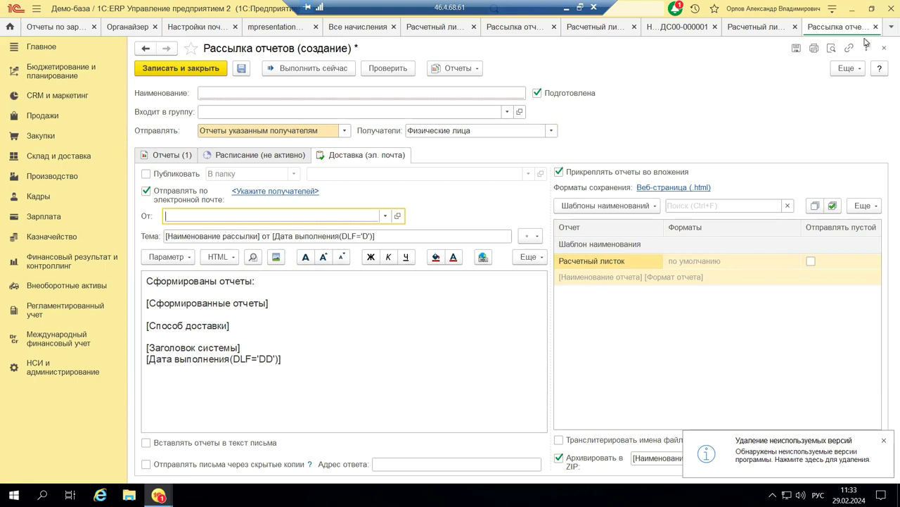
pyautogui.click(883, 55)
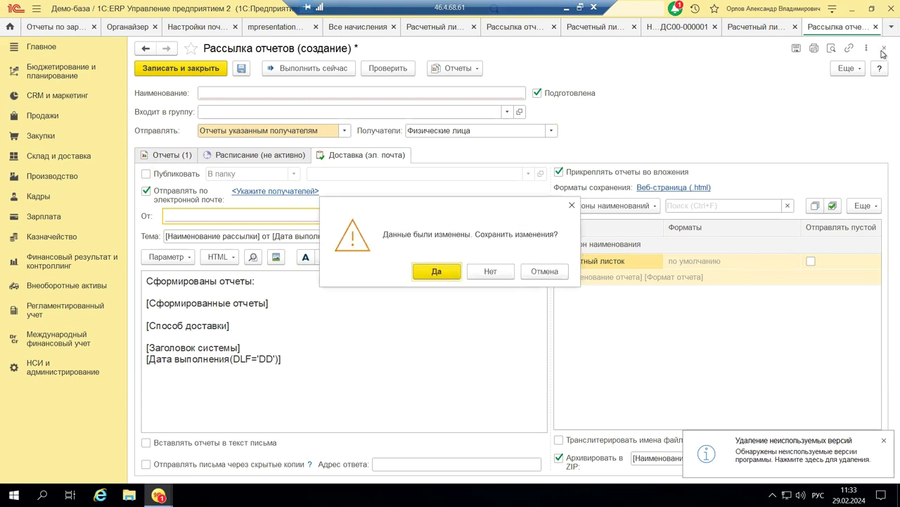
pyautogui.click(485, 272)
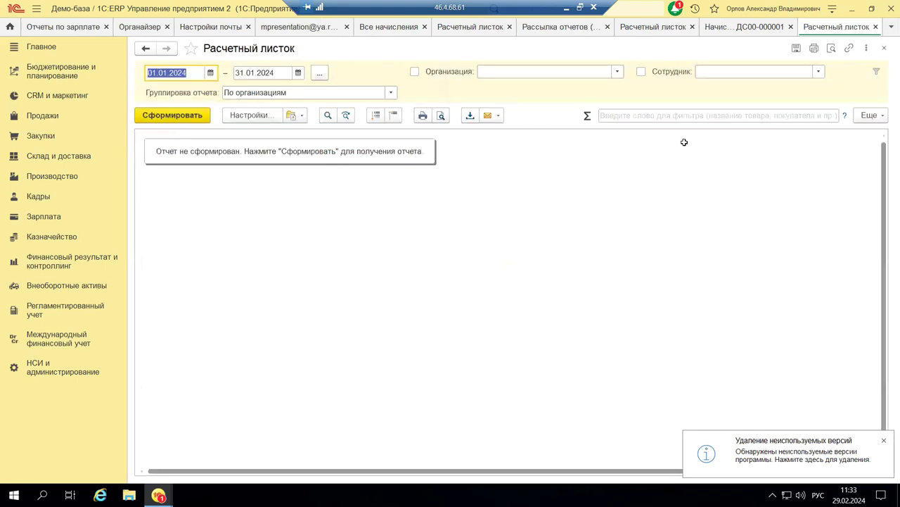
# Examine the payslip report's additional commands, including the report variants and sending options.
pyautogui.click(868, 115)
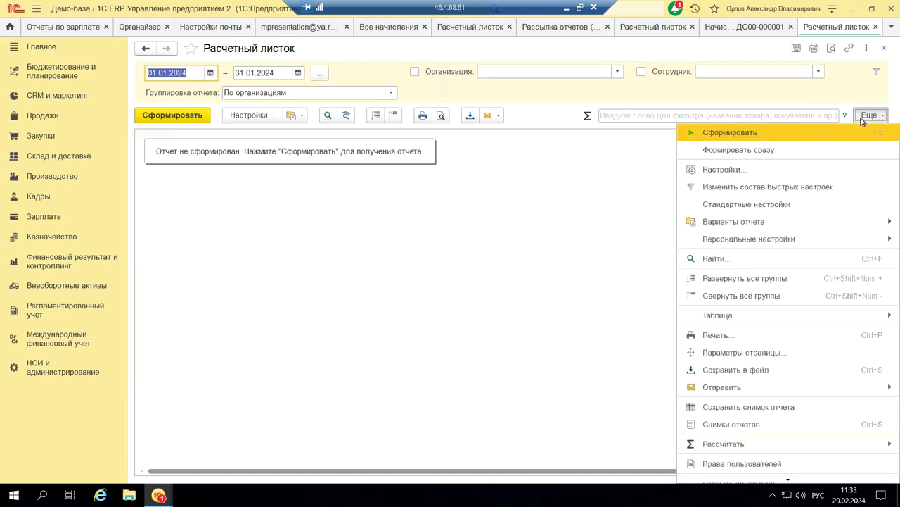
pyautogui.moveTo(814, 224)
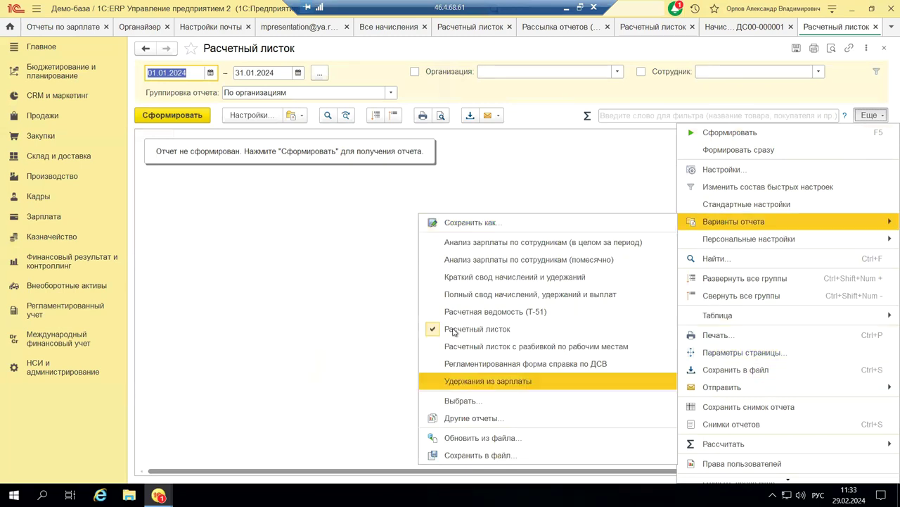
pyautogui.moveTo(807, 390)
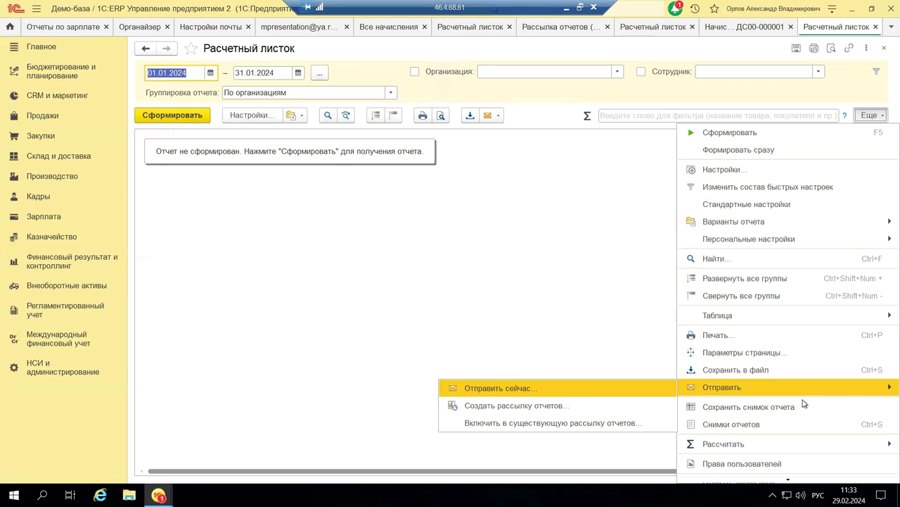
pyautogui.scroll(-1, 787, 430)
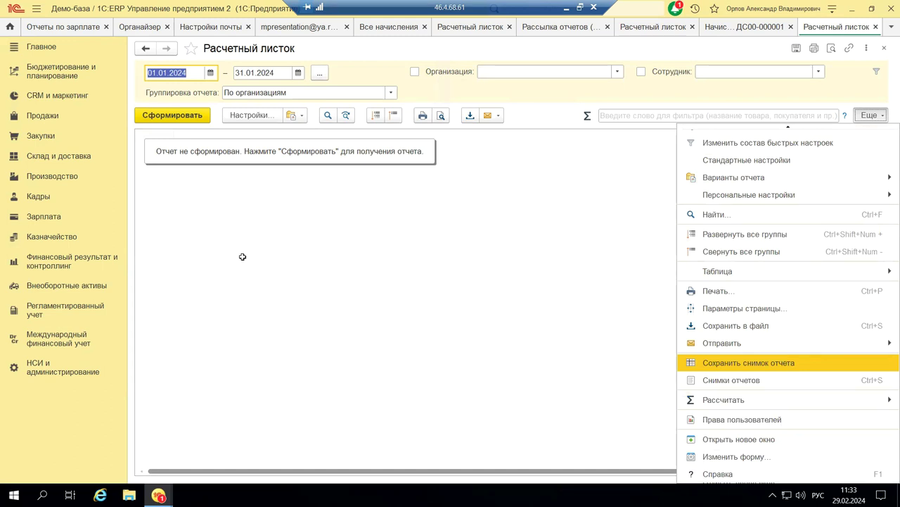
# Review the PowerPoint slides on payslip sending options and creating a report mailing, and return to the remote 1C:ERP session.
pyautogui.click(565, 8)
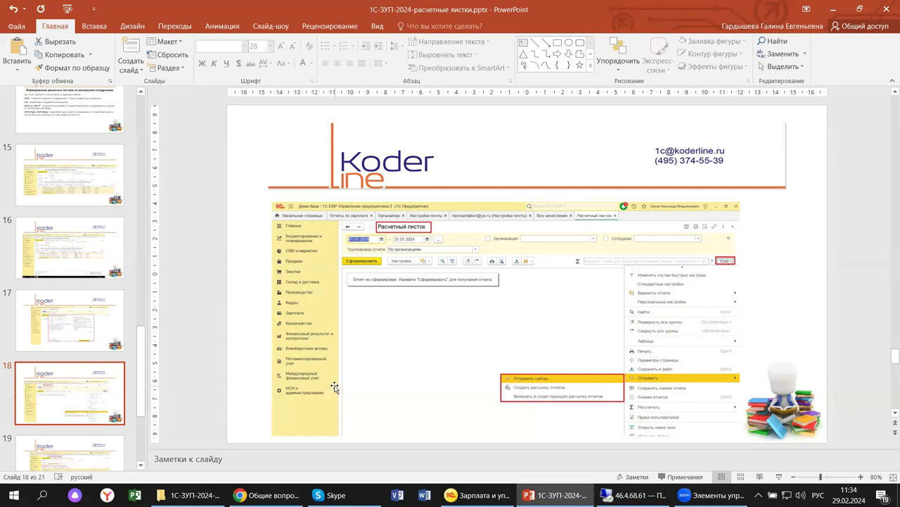
pyautogui.scroll(-2, 335, 387)
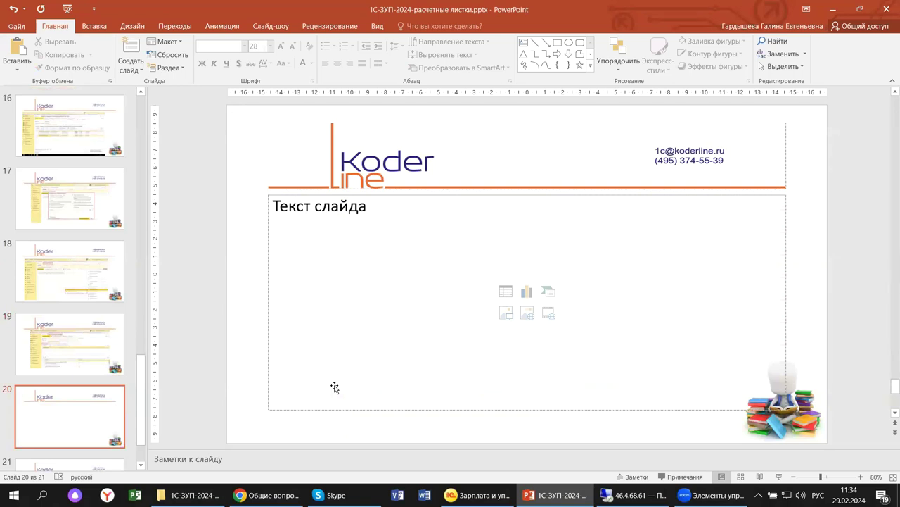
pyautogui.click(81, 336)
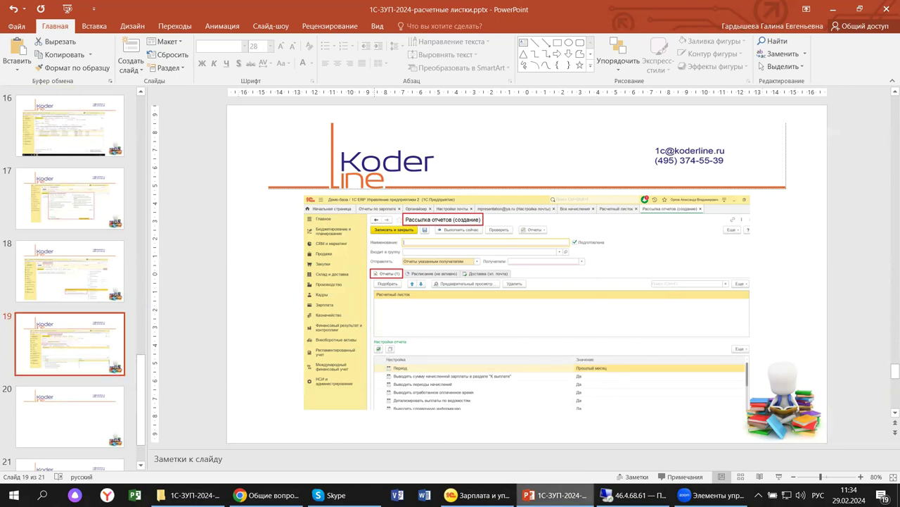
pyautogui.moveTo(631, 495)
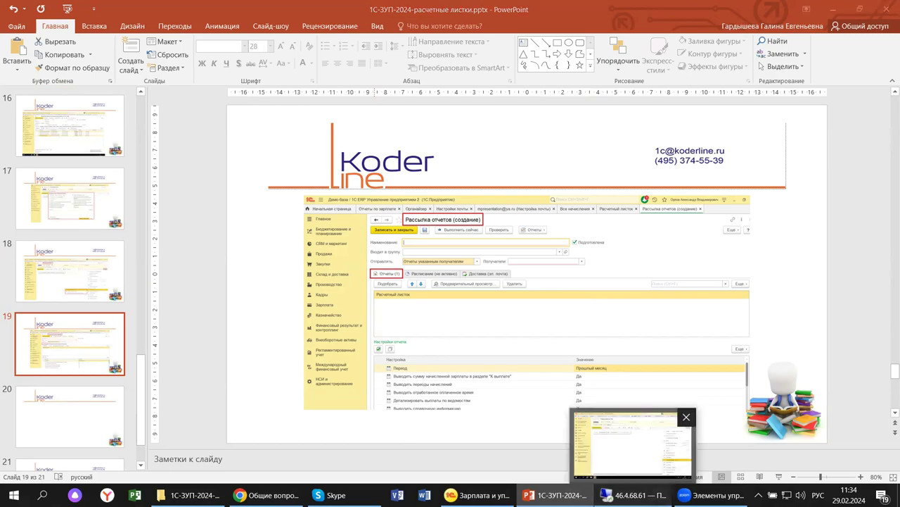
pyautogui.click(633, 447)
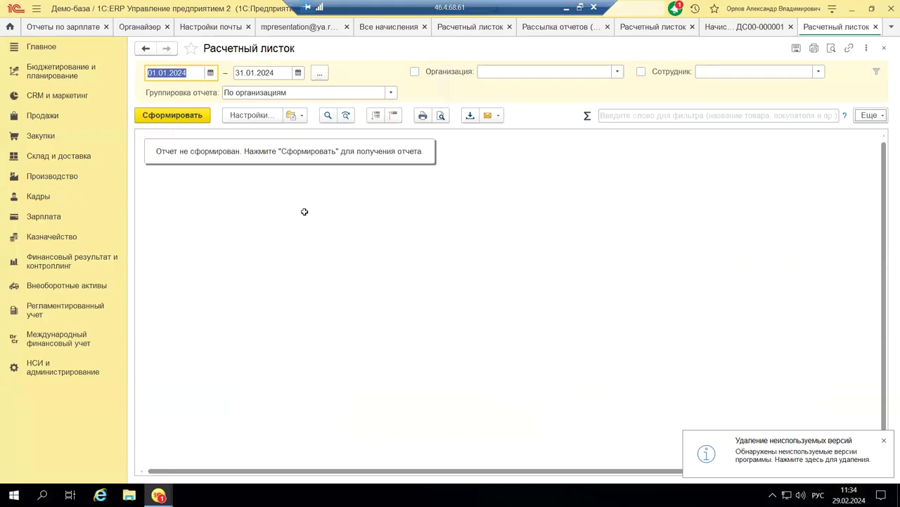
# Close the payslip report and the salary reports list, and open the Деловой союз accrual document dated 31.01.2024.
pyautogui.click(884, 48)
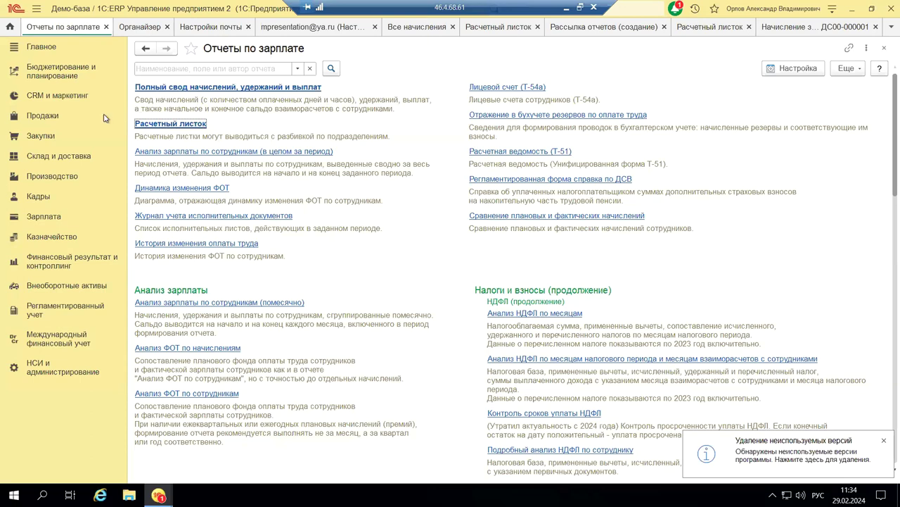
pyautogui.click(883, 50)
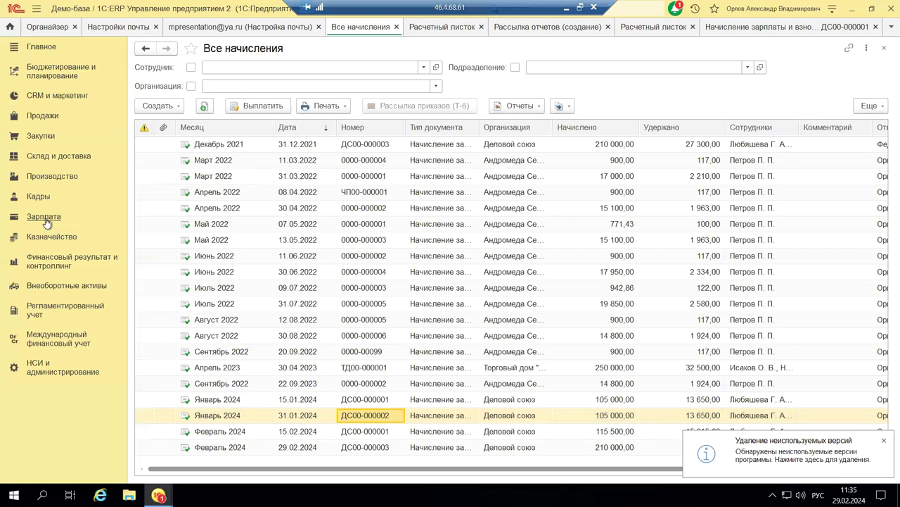
pyautogui.doubleClick(354, 417)
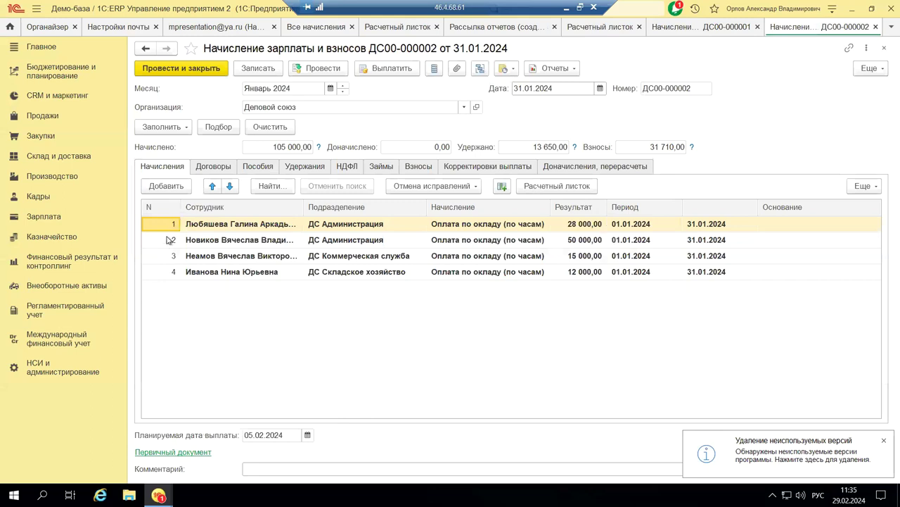
# Generate the first employee's January 2024 payslip from the accrual document, allow the Zoom recording request, and close the printed form.
pyautogui.click(548, 189)
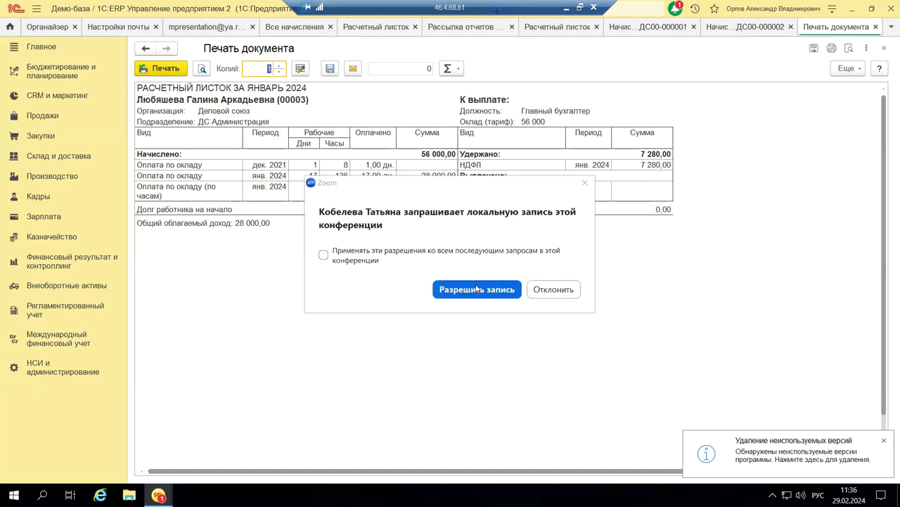
pyautogui.click(484, 292)
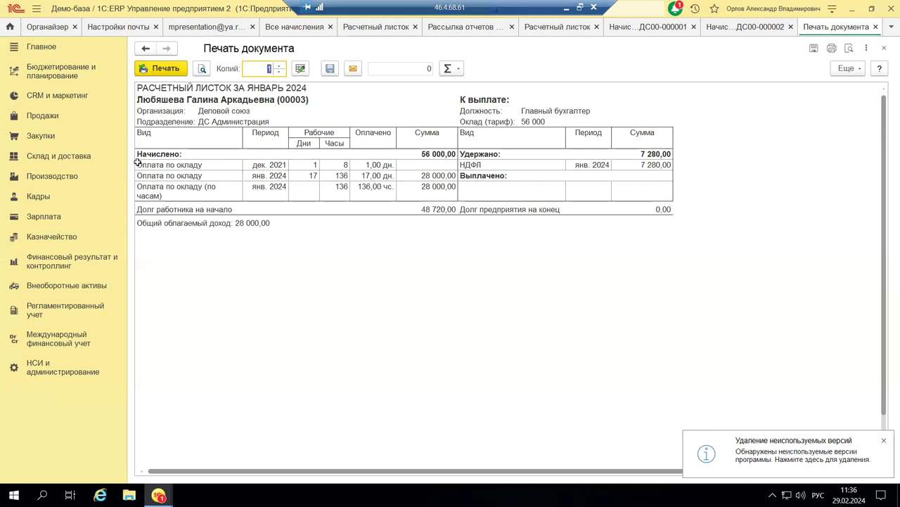
pyautogui.click(884, 48)
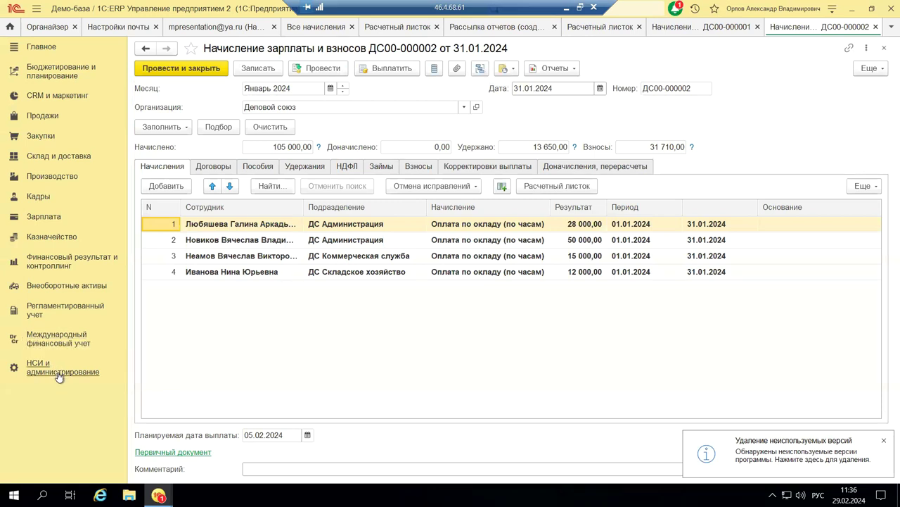
# Compare the «Зарплата» and «Кадры» sections of 1C:ERP and 1C:ZUP for the «Сервис 1С:Кабинет сотрудника» command, ending in 1C:ERP.
pyautogui.click(41, 218)
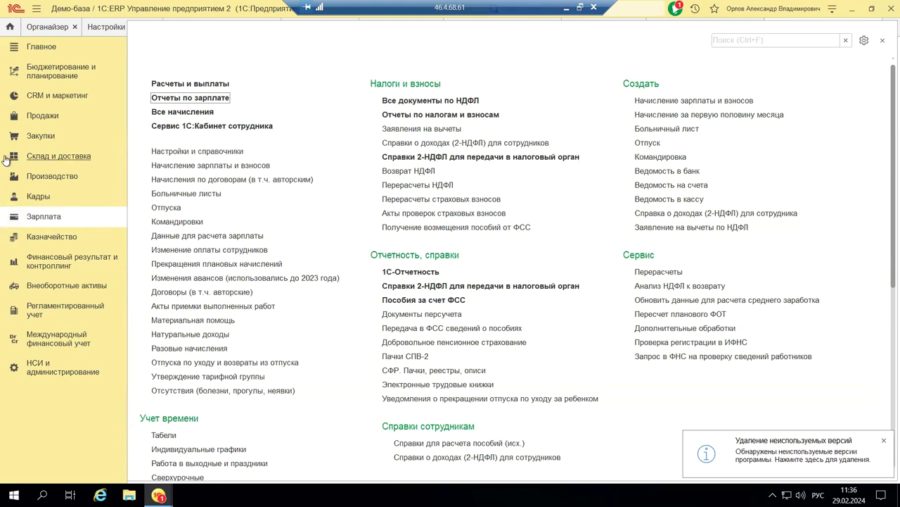
pyautogui.click(35, 200)
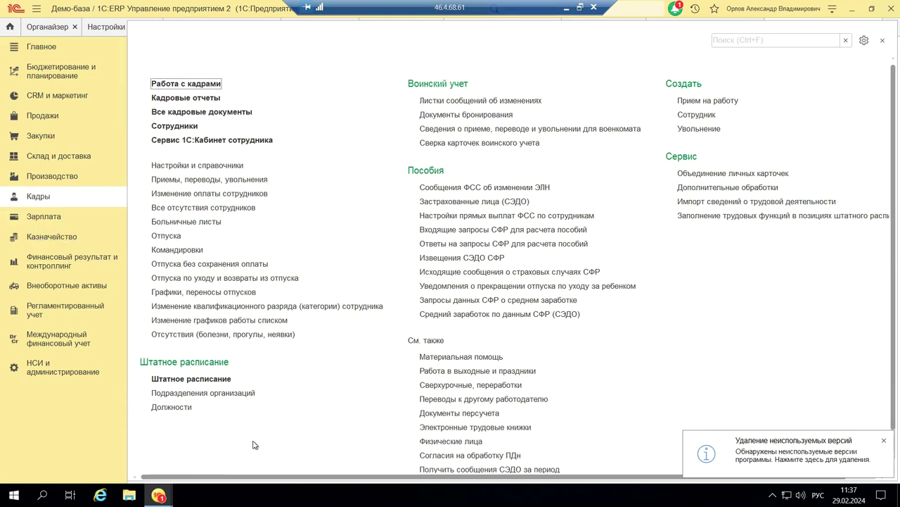
pyautogui.moveTo(159, 494)
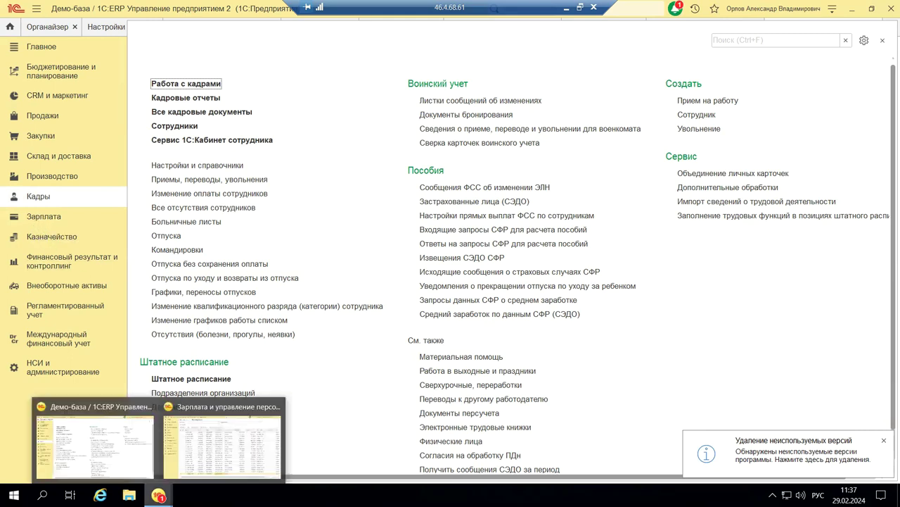
pyautogui.click(181, 451)
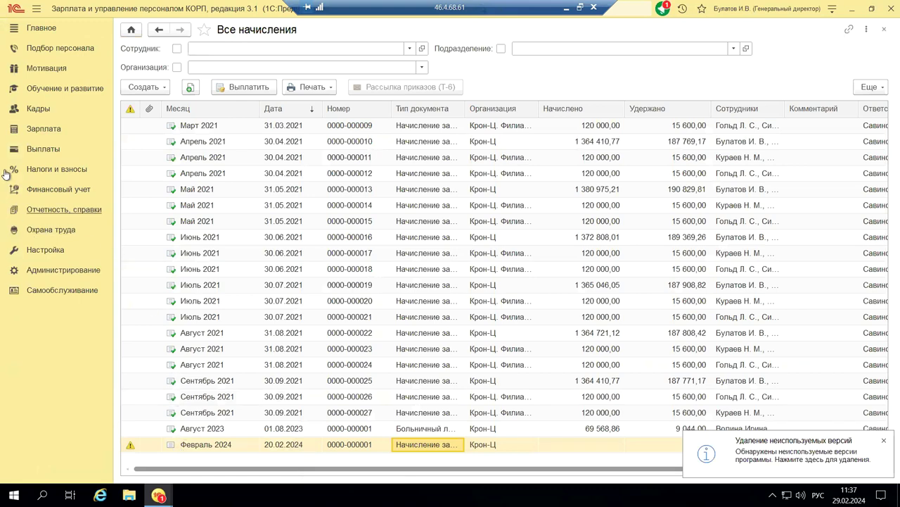
pyautogui.click(39, 131)
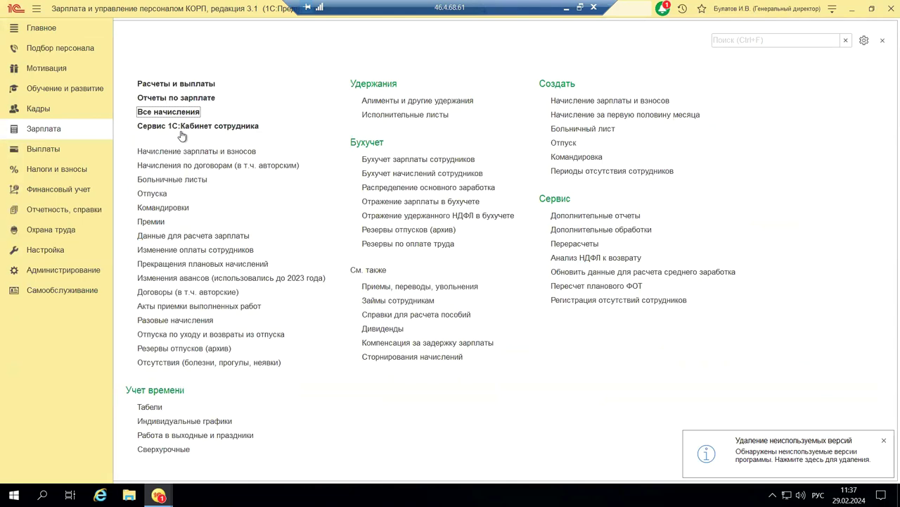
pyautogui.click(46, 111)
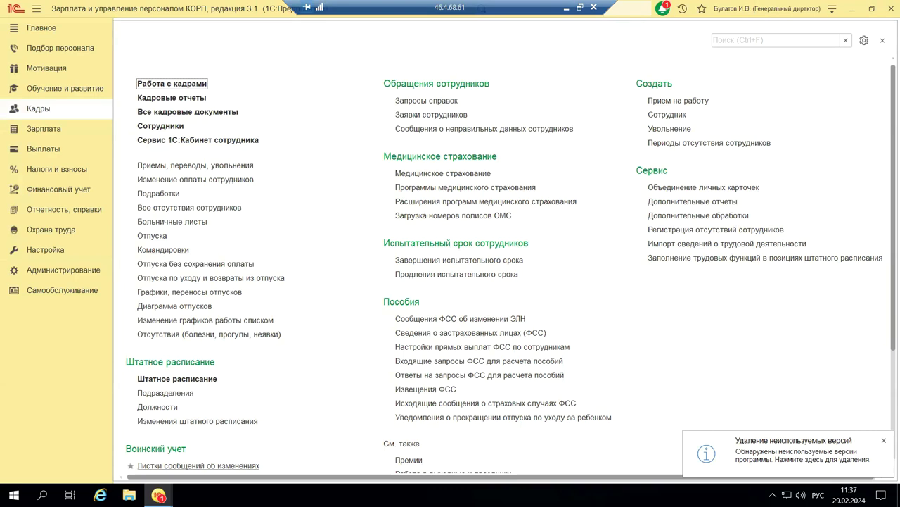
pyautogui.moveTo(161, 493)
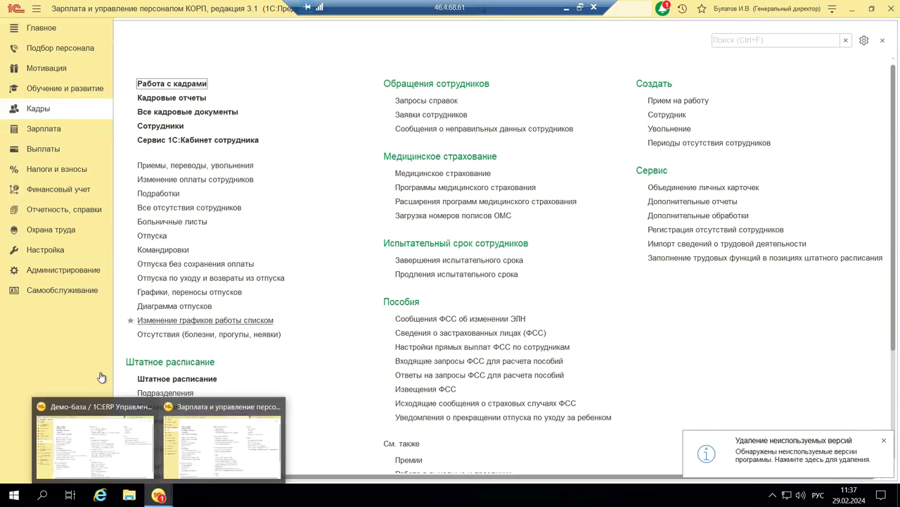
pyautogui.click(89, 435)
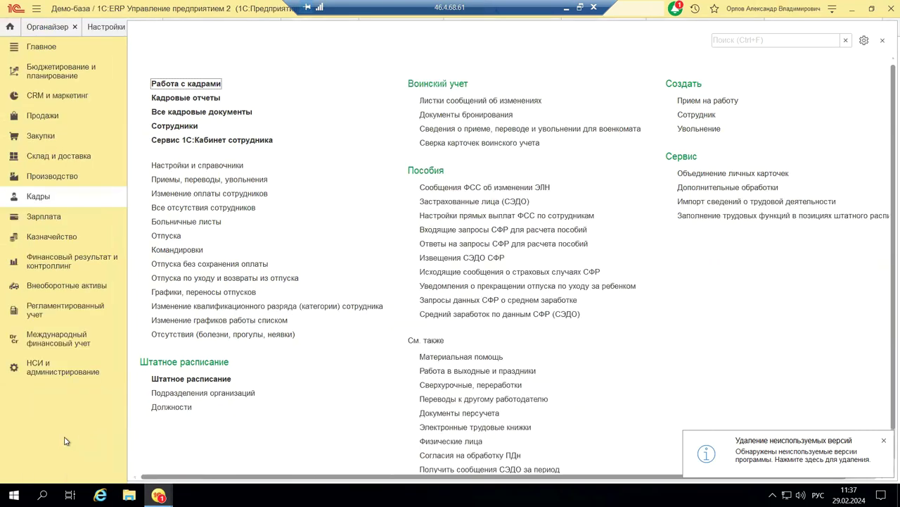
# Review the «1С:Кабинет сотрудника» connection page and its Internet support sign-in, and close both without connecting.
pyautogui.click(180, 141)
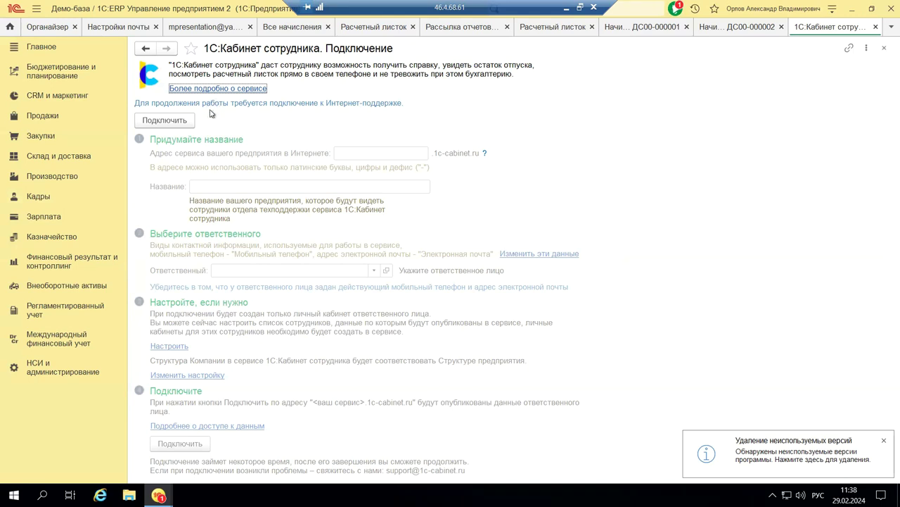
pyautogui.click(186, 125)
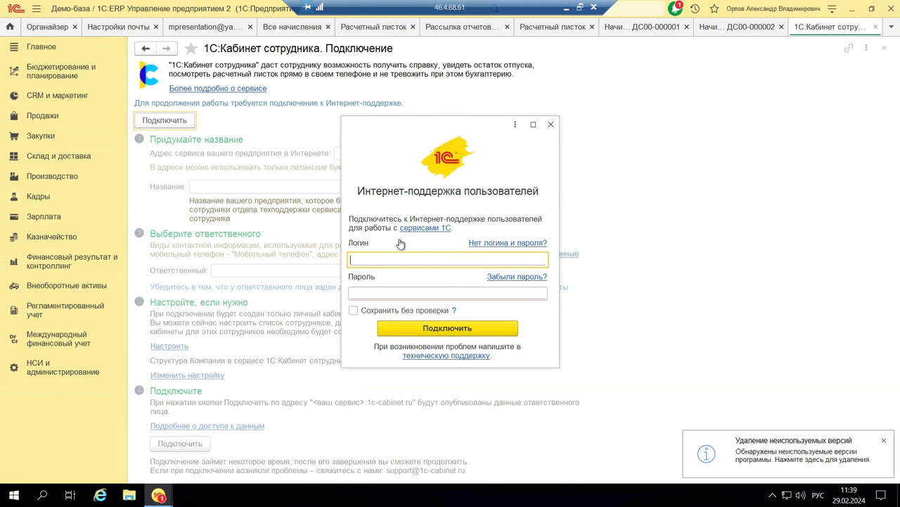
pyautogui.click(551, 125)
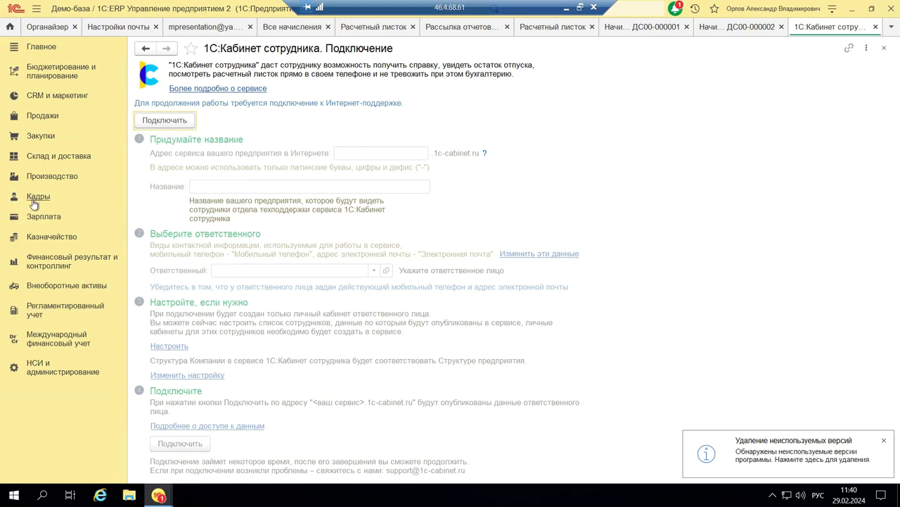
pyautogui.click(884, 48)
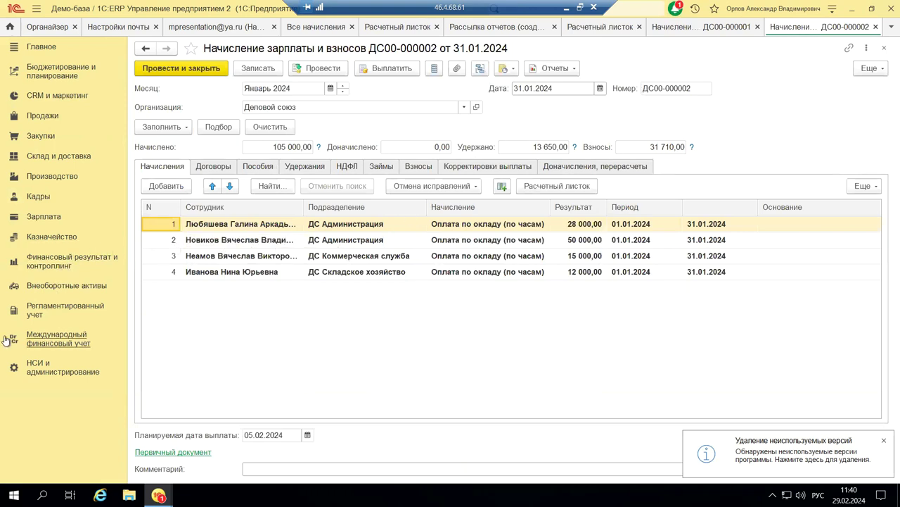
# Open the regulated reports of «1С-Отчетность» without connecting to Internet support, review its «Личные кабинеты» page, and close it.
pyautogui.click(61, 372)
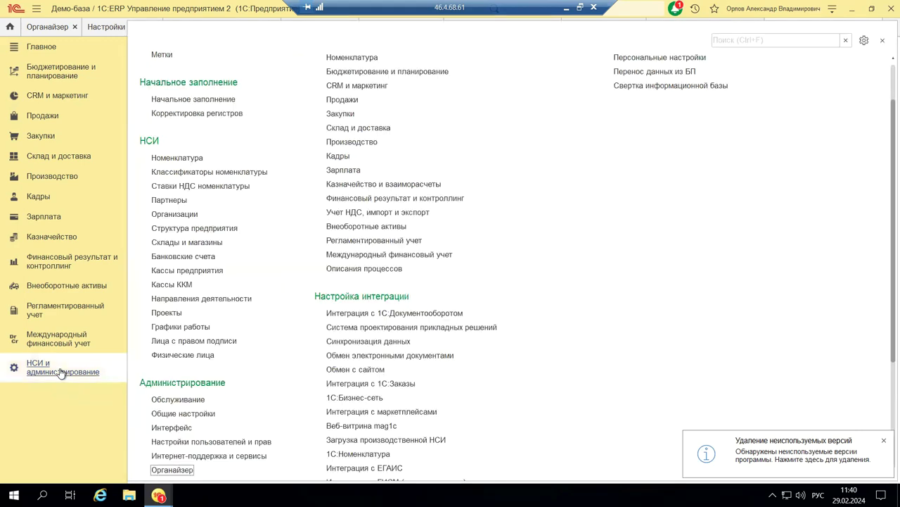
pyautogui.click(26, 313)
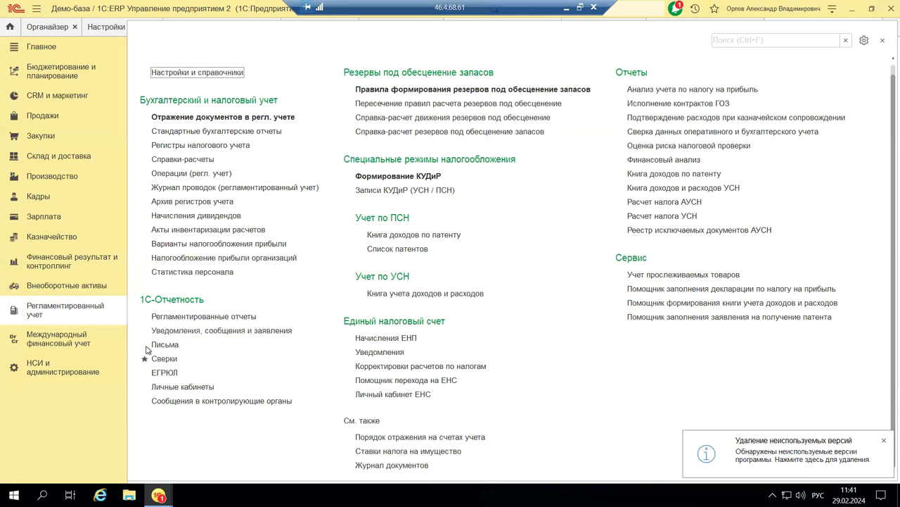
pyautogui.click(159, 317)
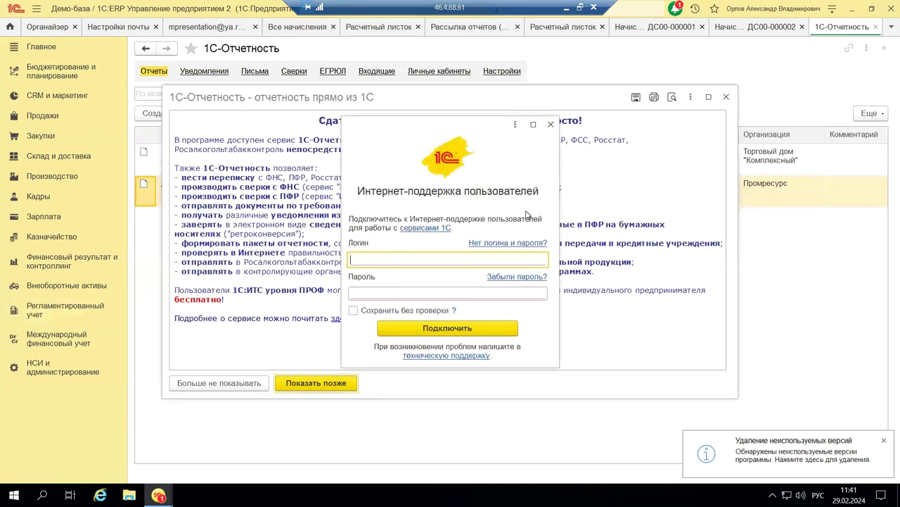
pyautogui.click(550, 125)
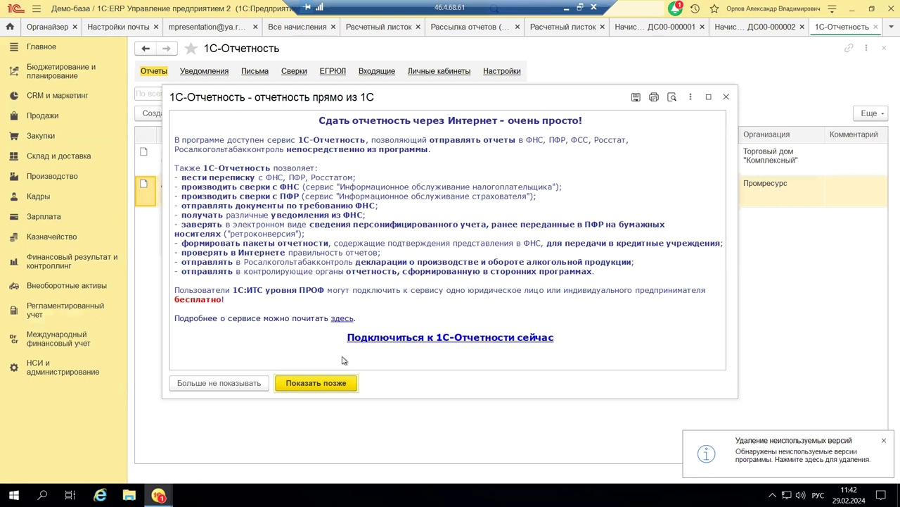
pyautogui.click(321, 385)
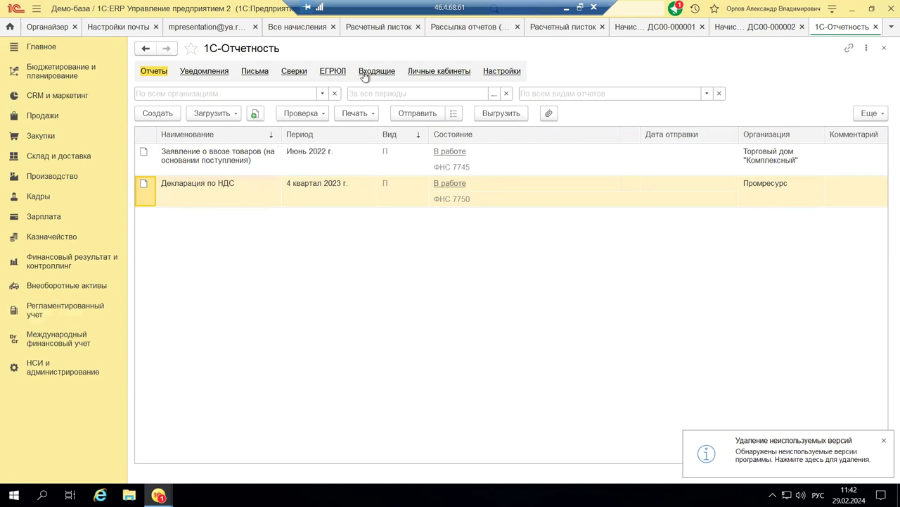
pyautogui.click(427, 73)
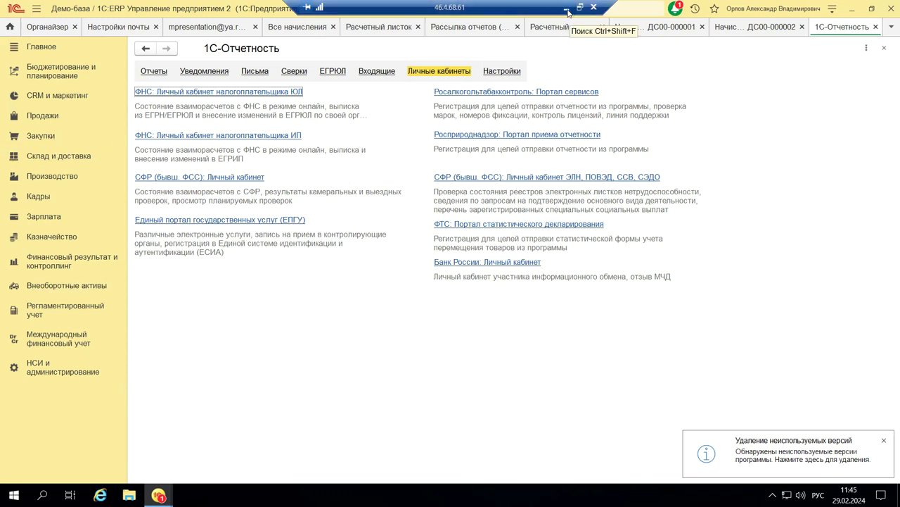
pyautogui.click(884, 52)
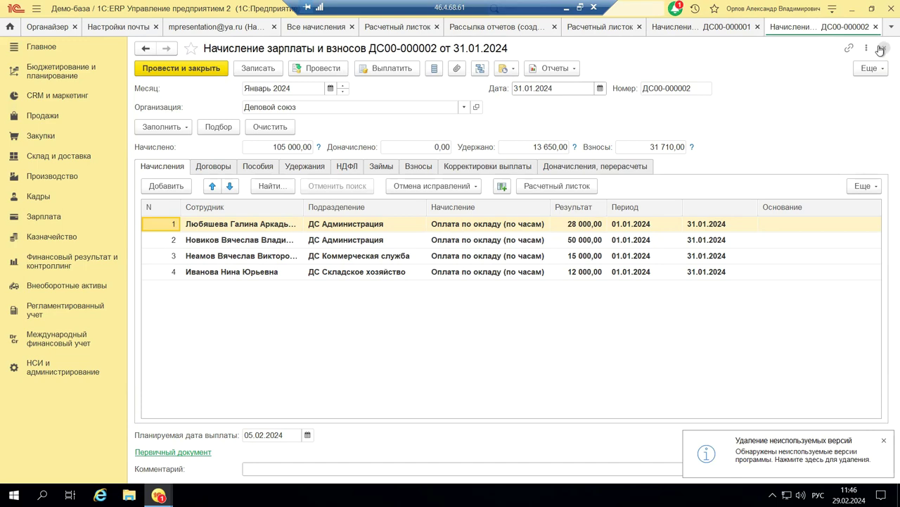
# Close the accrual document and check the platform and configuration versions in the «О программе» information.
pyautogui.click(885, 48)
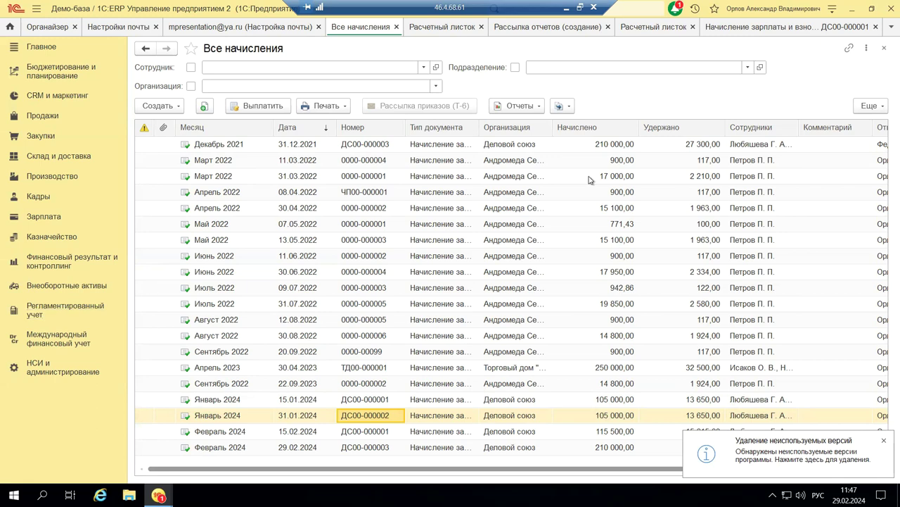
pyautogui.click(833, 9)
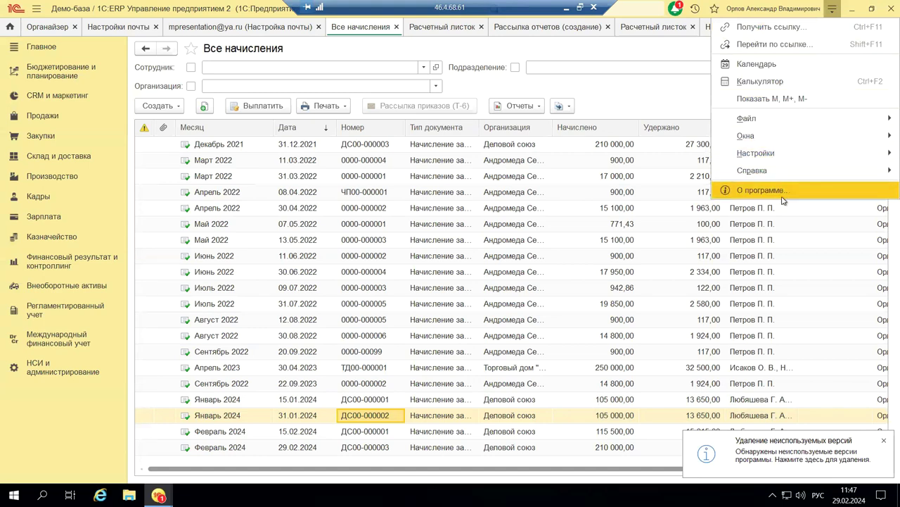
pyautogui.click(726, 193)
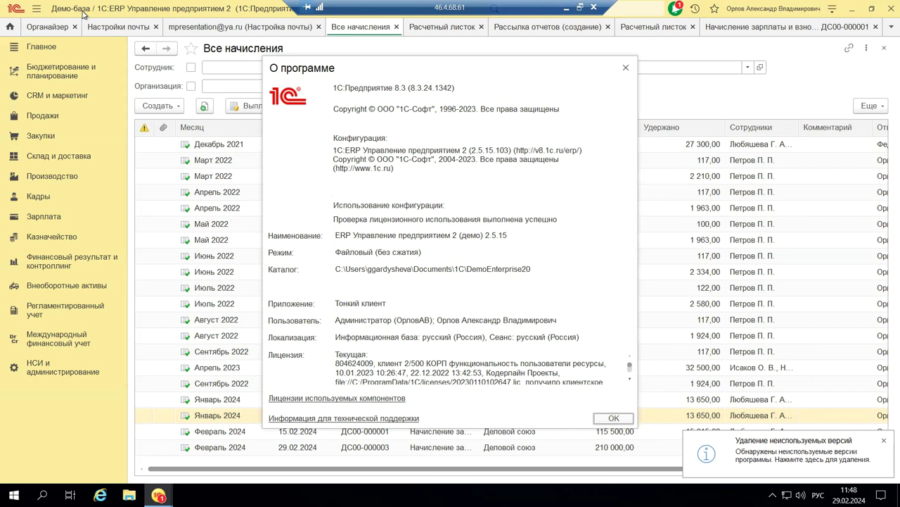
pyautogui.click(626, 68)
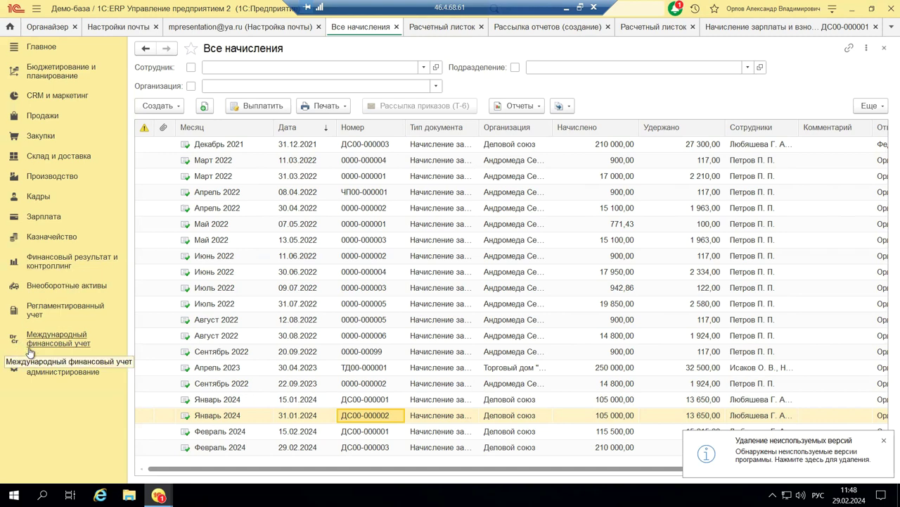
# Open the «Кадры» settings under «НСИ и администрирование» and examine the «Кадровый учет» options down to military records and employee specialties.
pyautogui.click(58, 311)
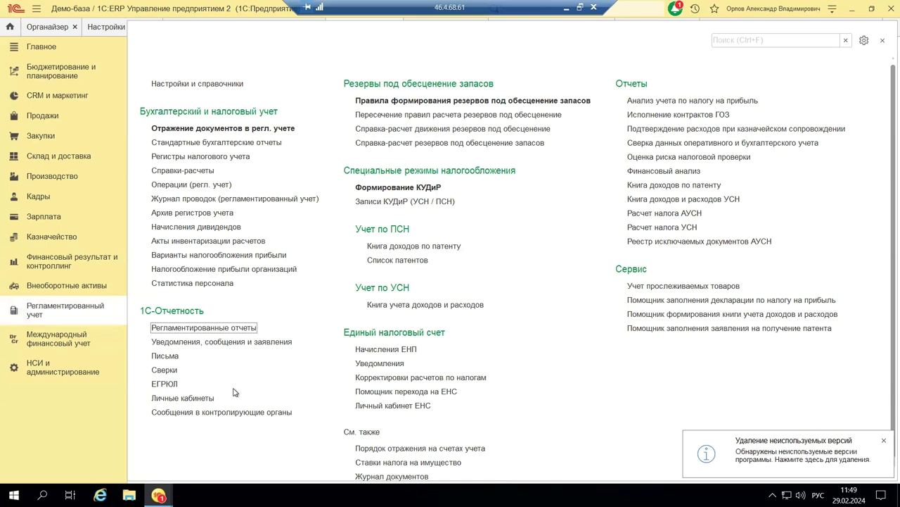
pyautogui.click(88, 373)
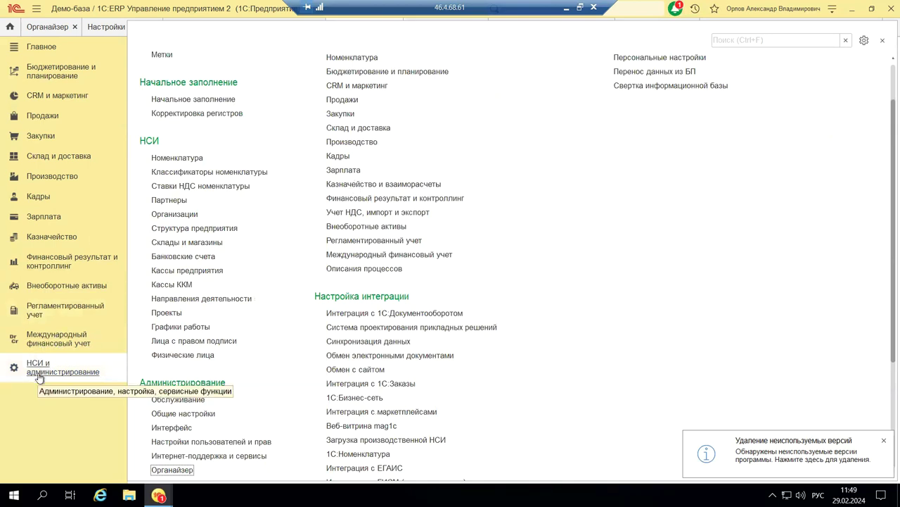
pyautogui.click(338, 157)
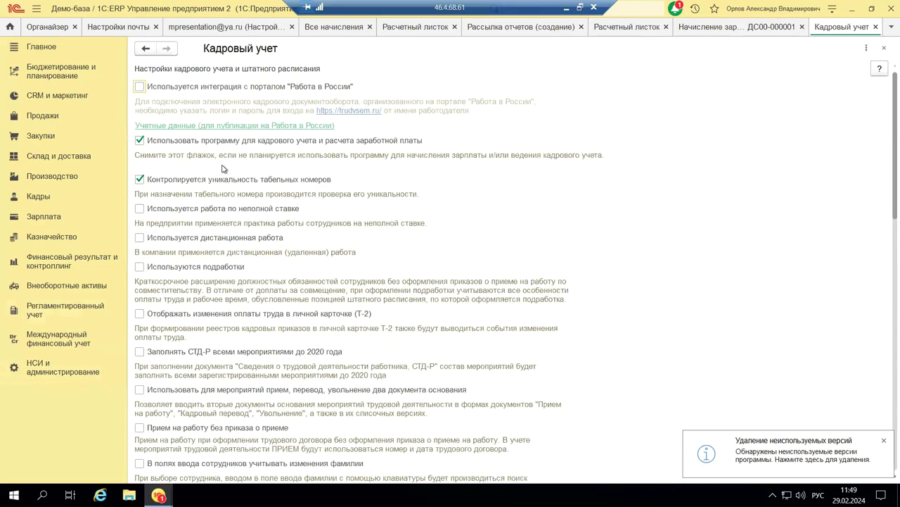
pyautogui.scroll(-10, 224, 169)
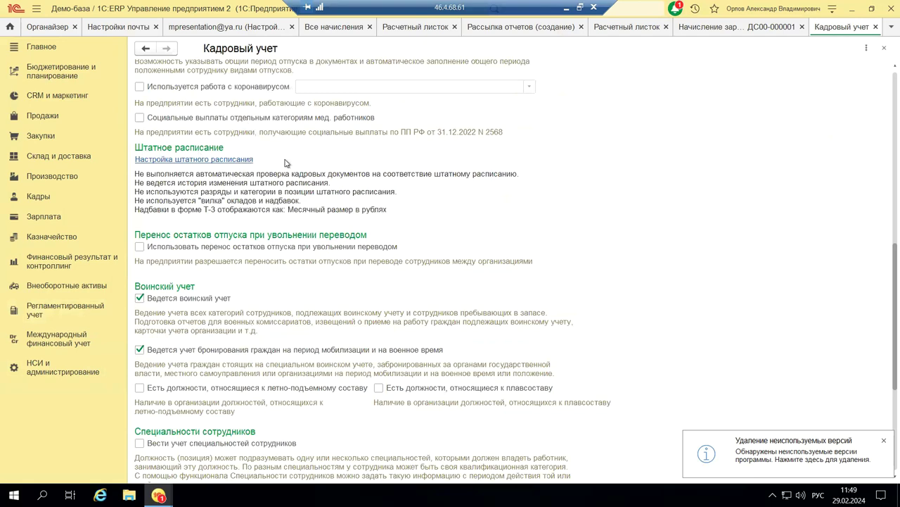
pyautogui.scroll(-2, 294, 192)
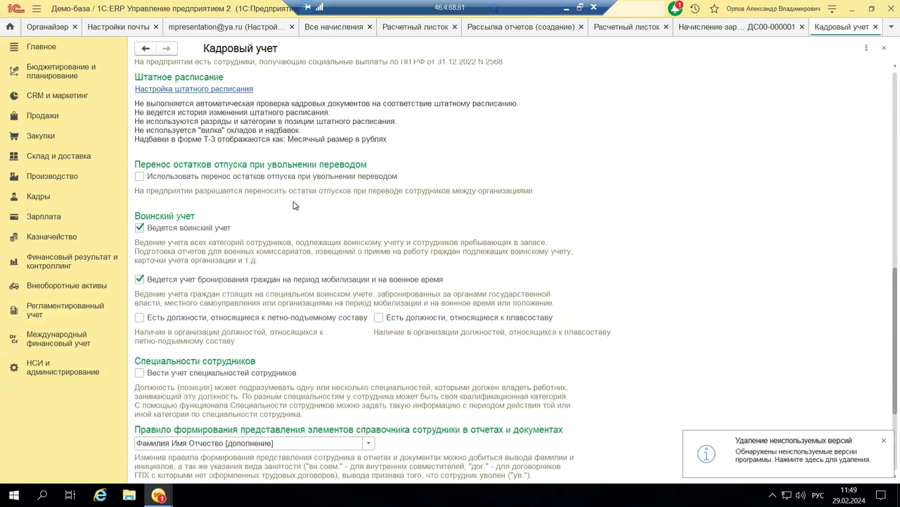